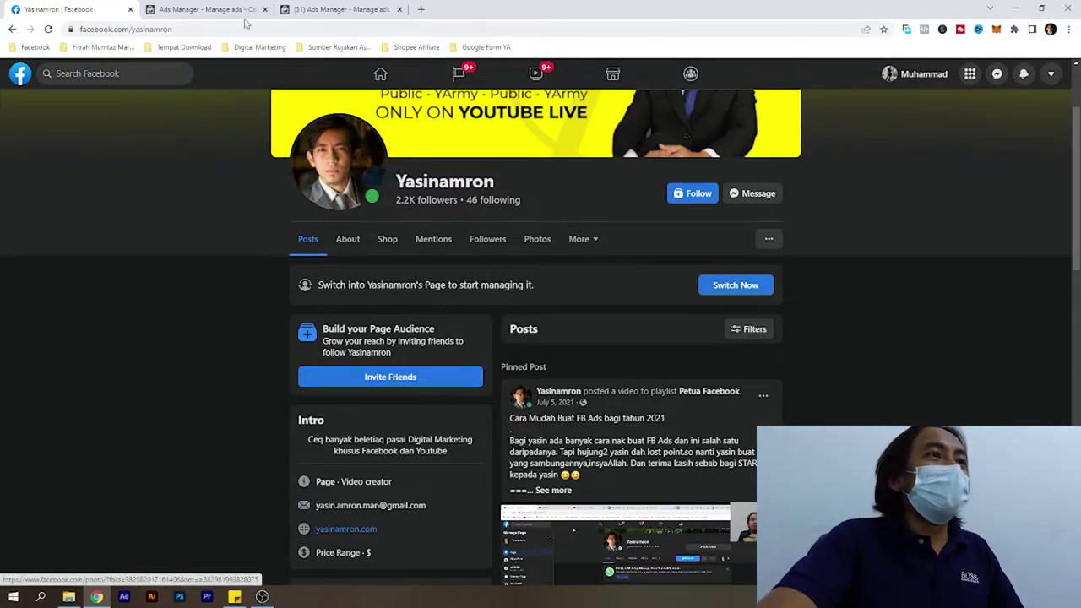
Start a new campaign in both open ad accounts to bring up each one's objective chooser.
click(338, 10)
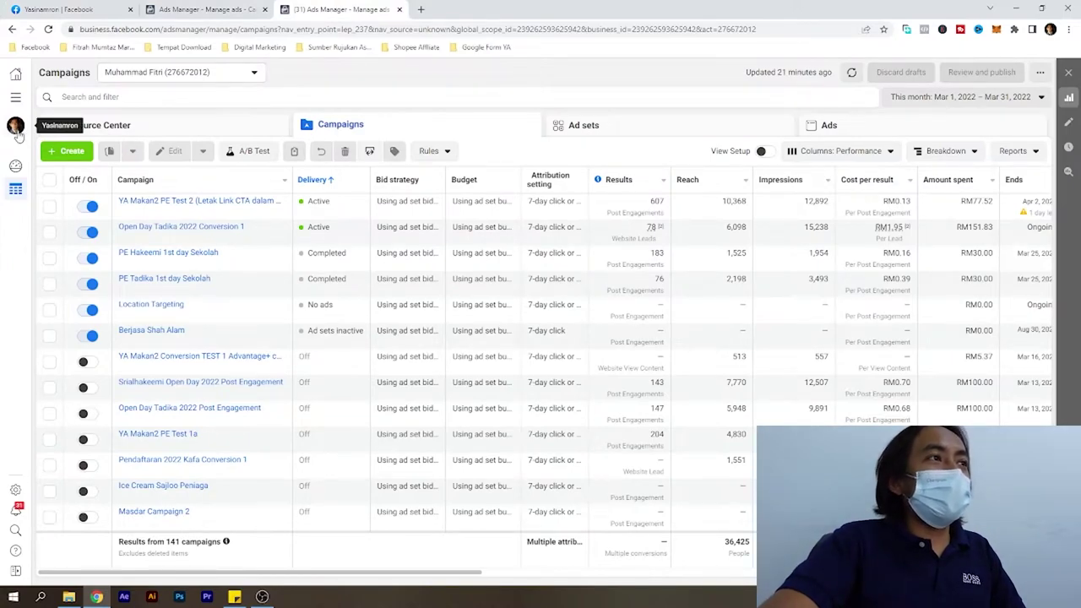
click(75, 153)
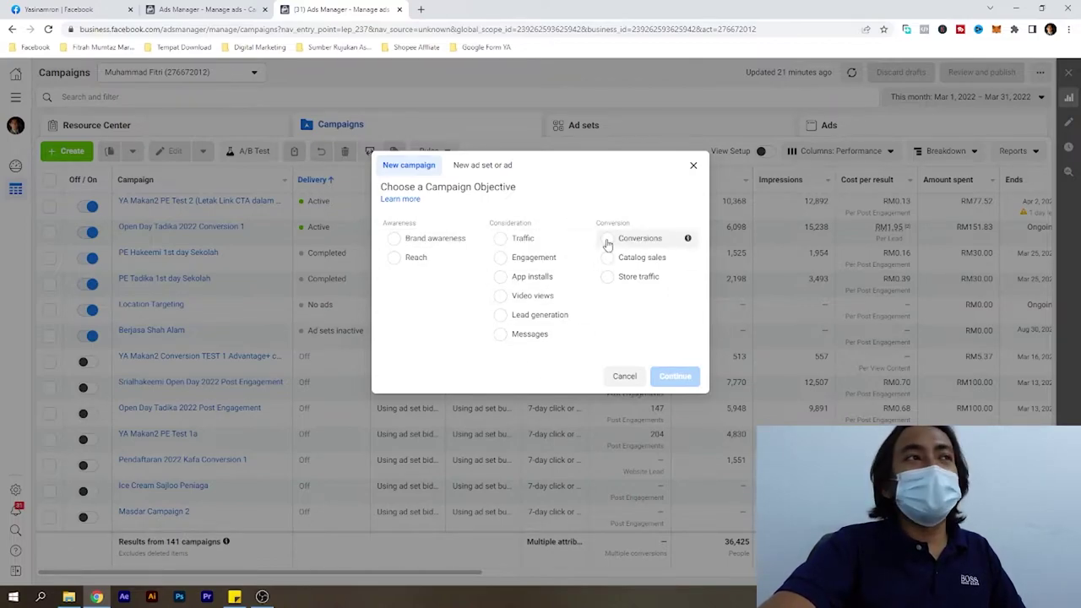
click(224, 12)
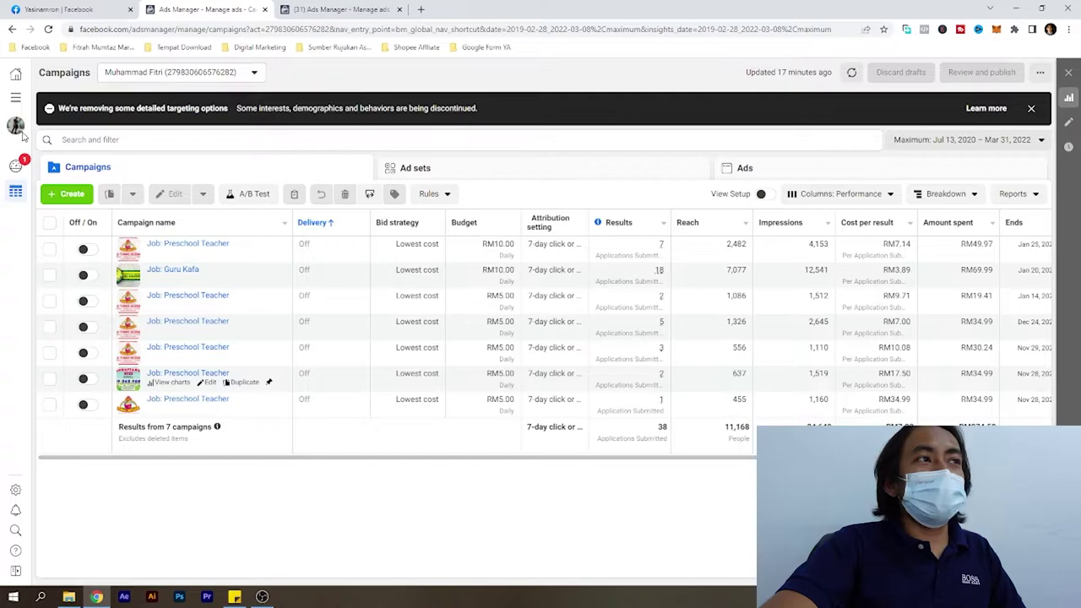
click(61, 195)
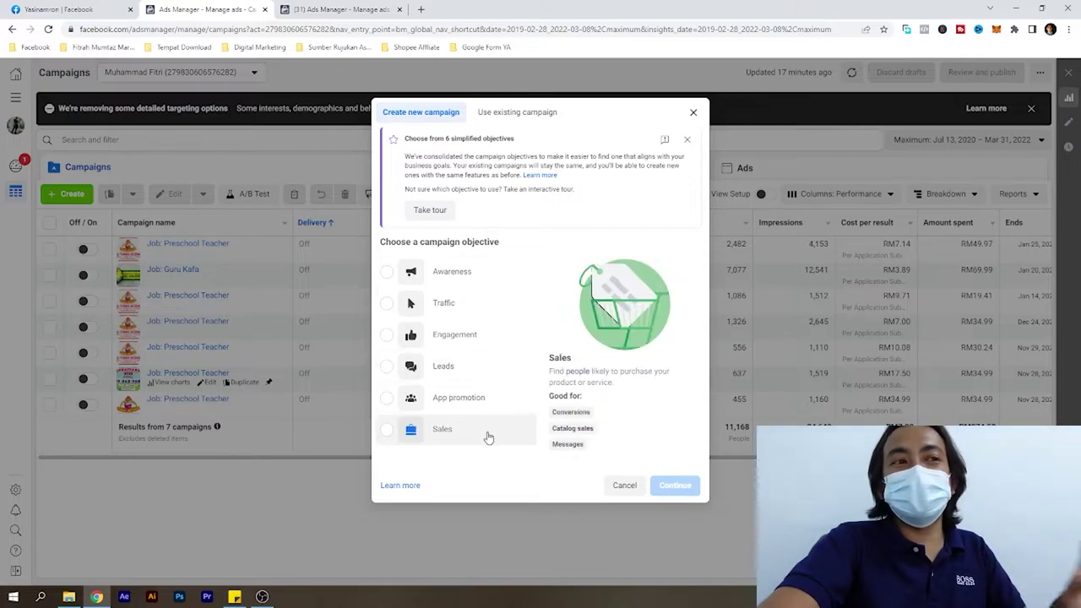
Compare the classic campaign objective list in one ad account with the six simplified objectives in the other.
click(362, 11)
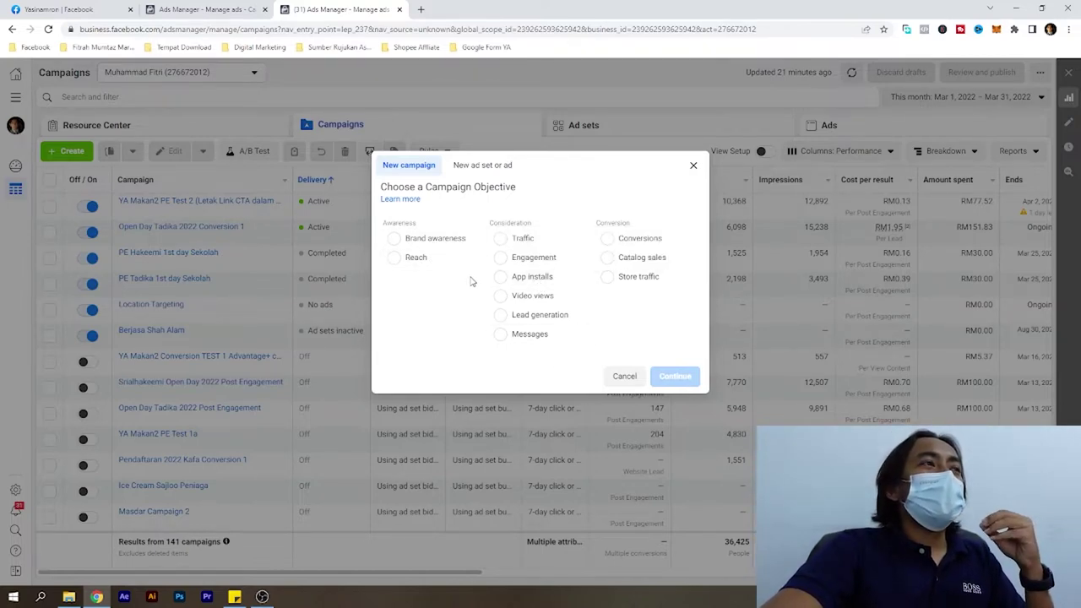
click(237, 7)
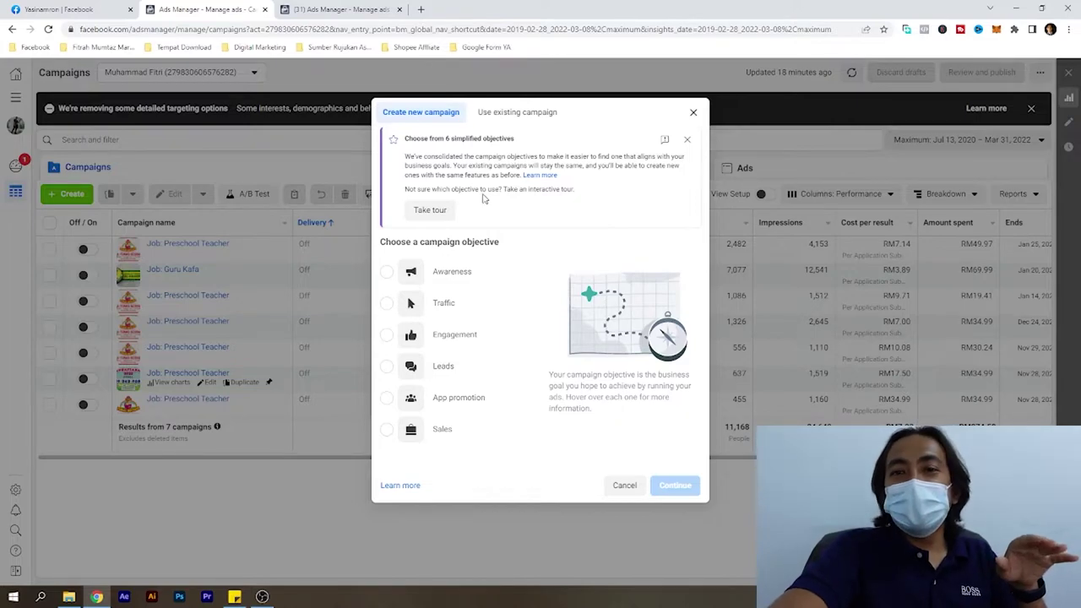
key(ctrl+Tab)
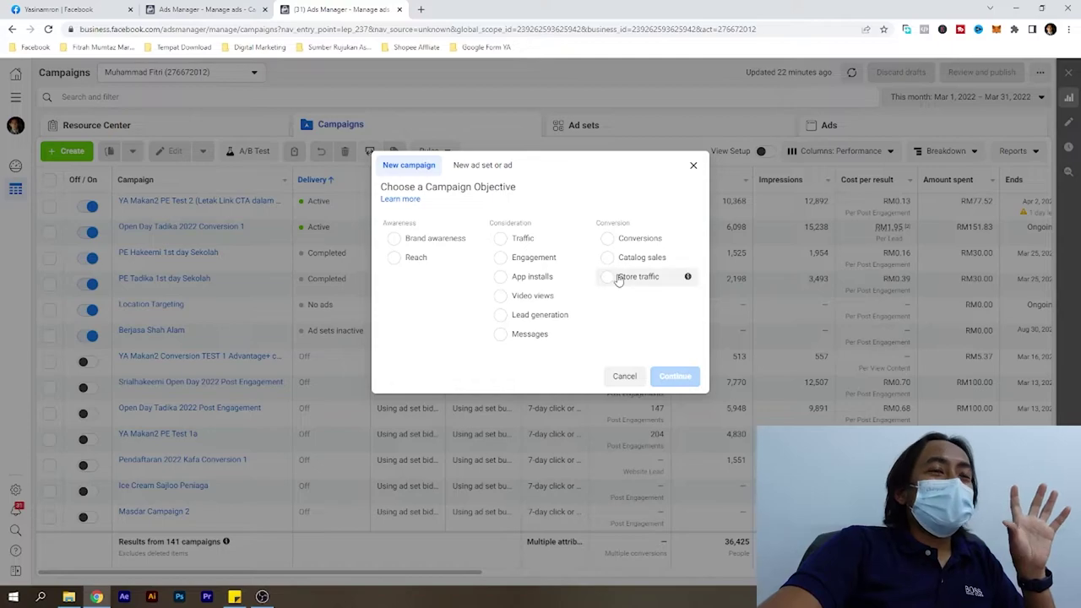
key(ctrl+shift+Tab)
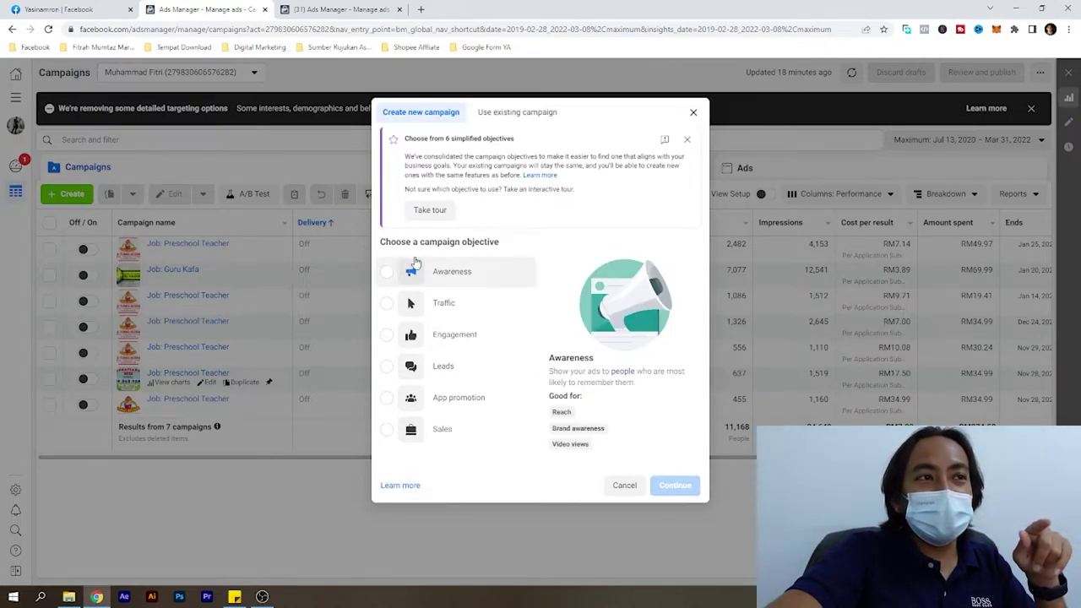
Select the simplified Awareness objective and compare its suggested uses with the classic objective list in the other account.
click(389, 273)
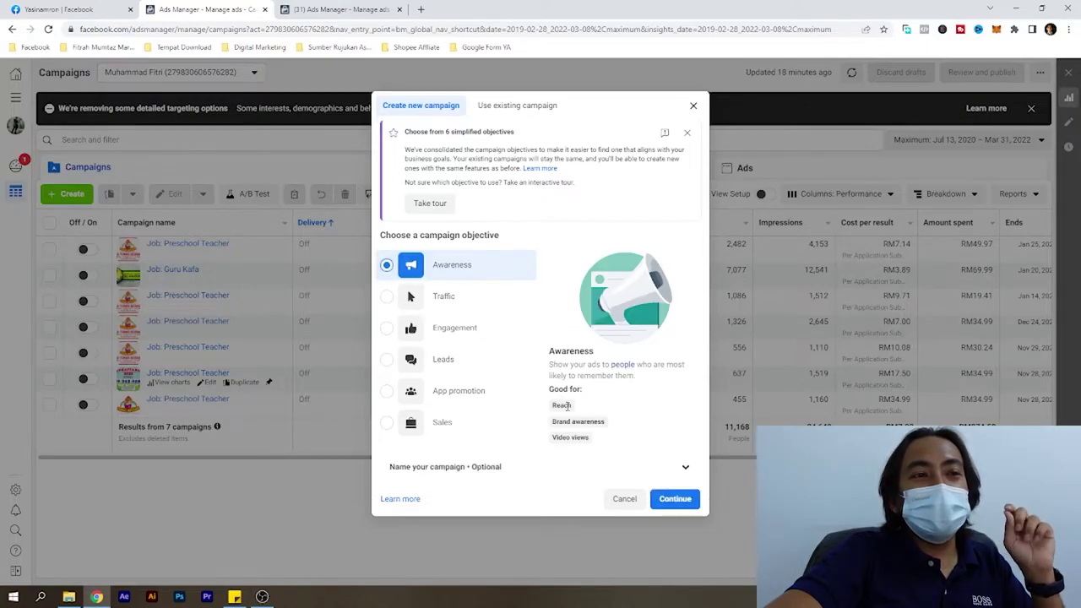
click(361, 10)
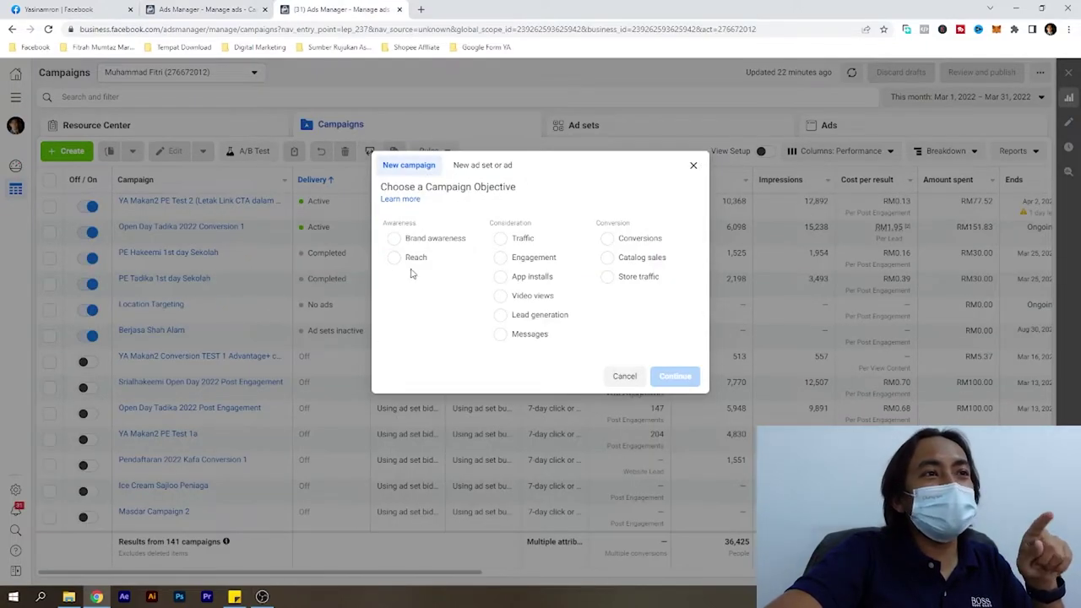
click(243, 9)
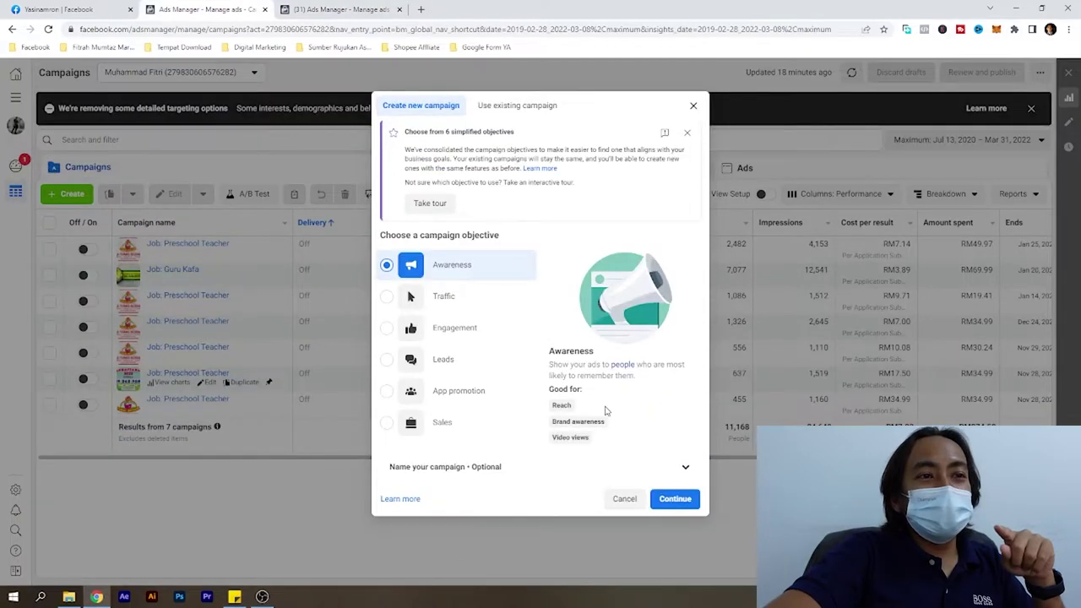
click(338, 9)
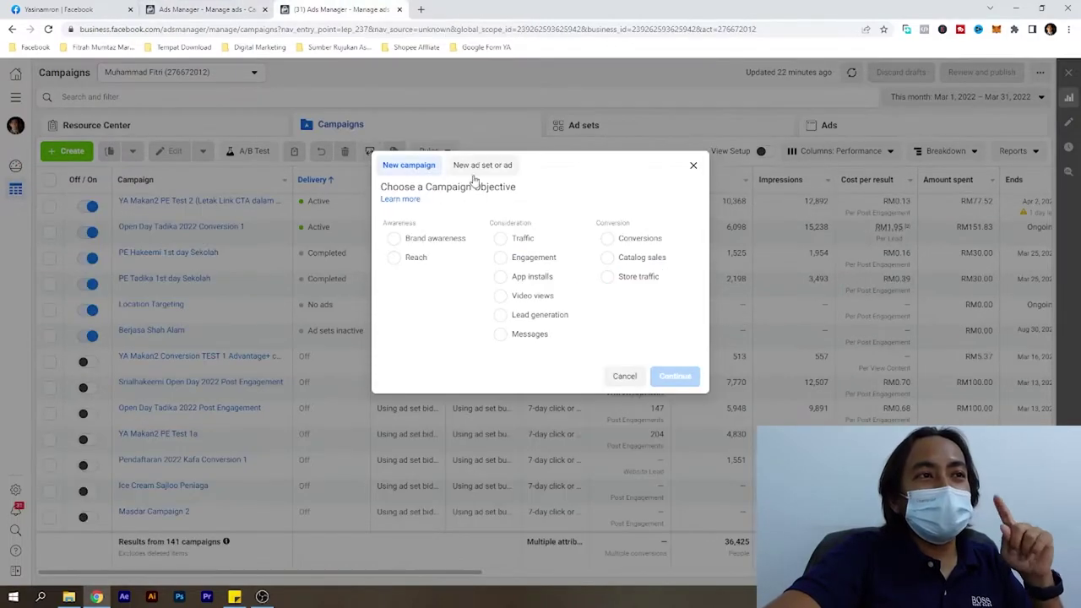
click(231, 7)
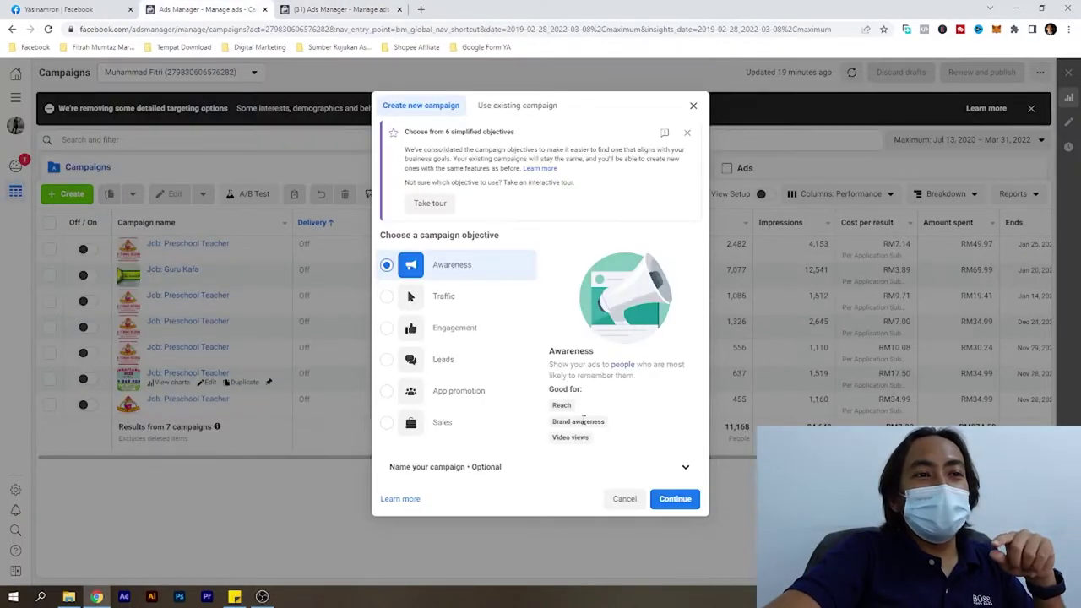
click(342, 9)
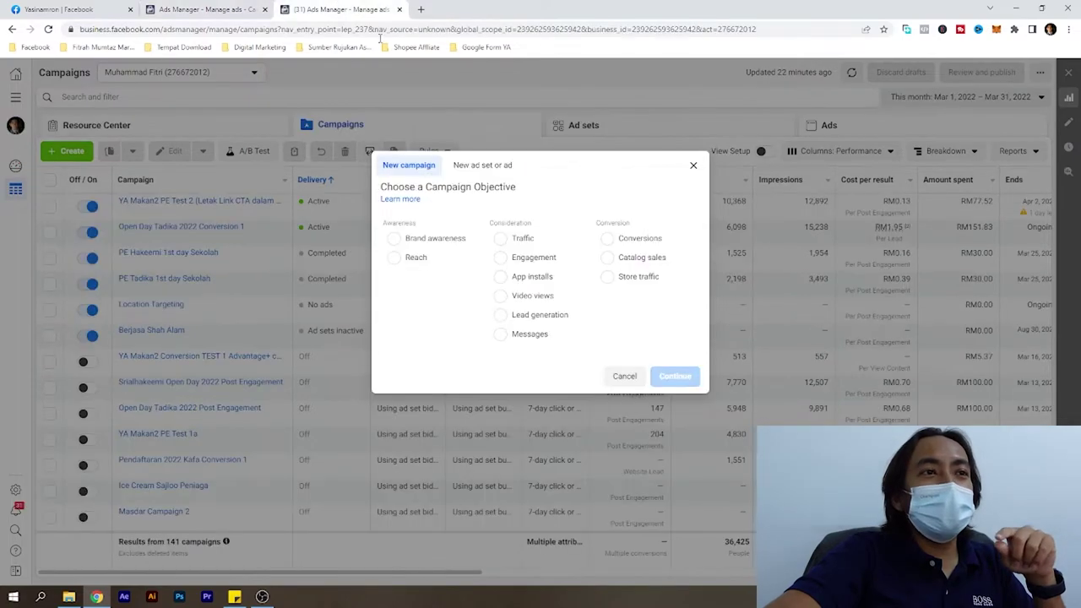
Select the Engagement objective in the classic chooser and the Traffic objective in the simplified chooser.
click(503, 264)
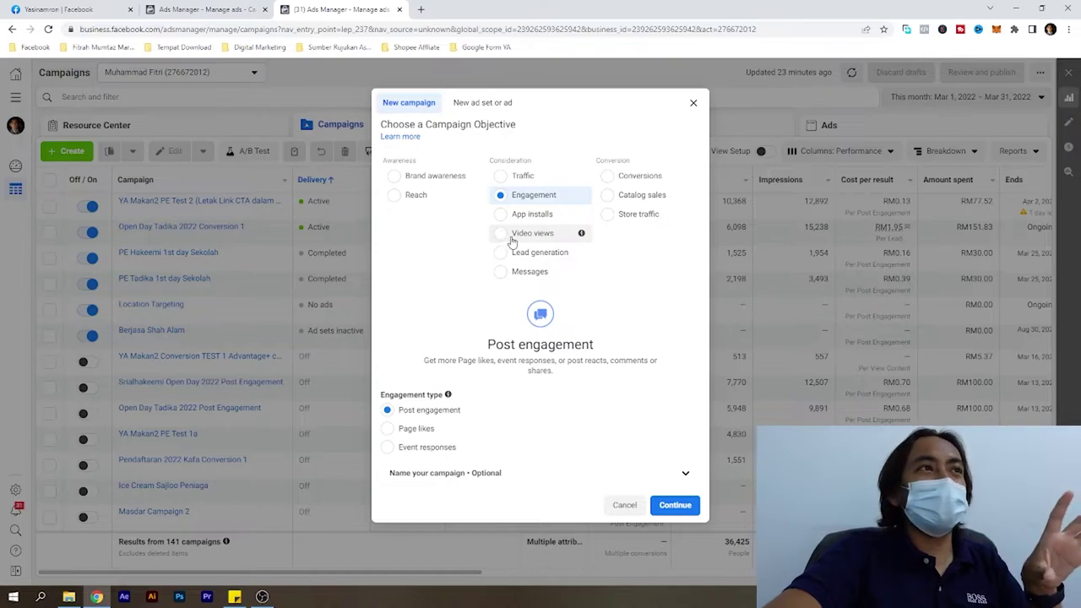
click(207, 10)
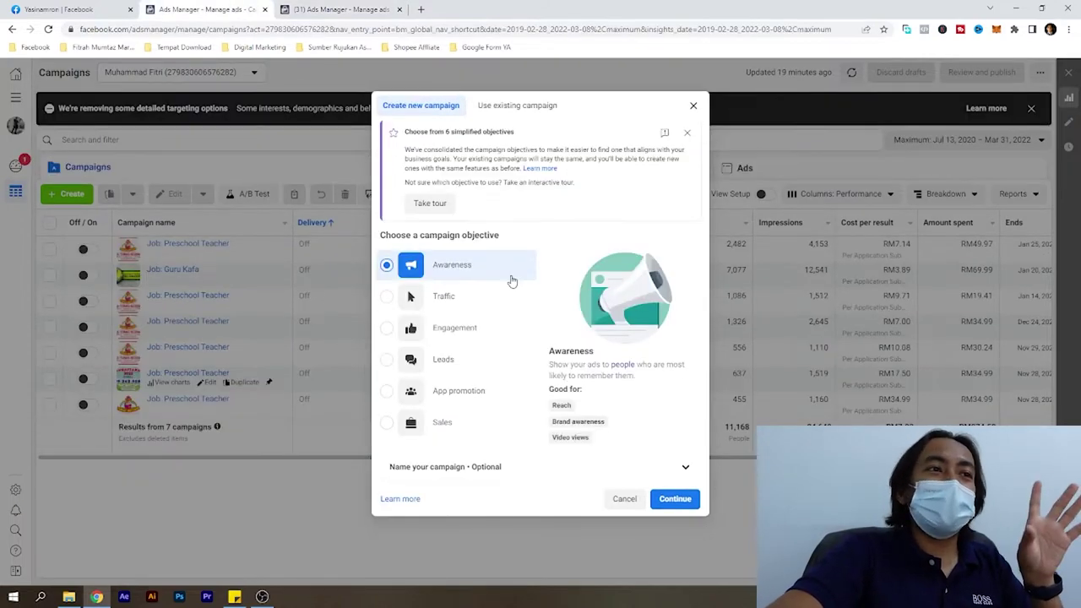
click(450, 306)
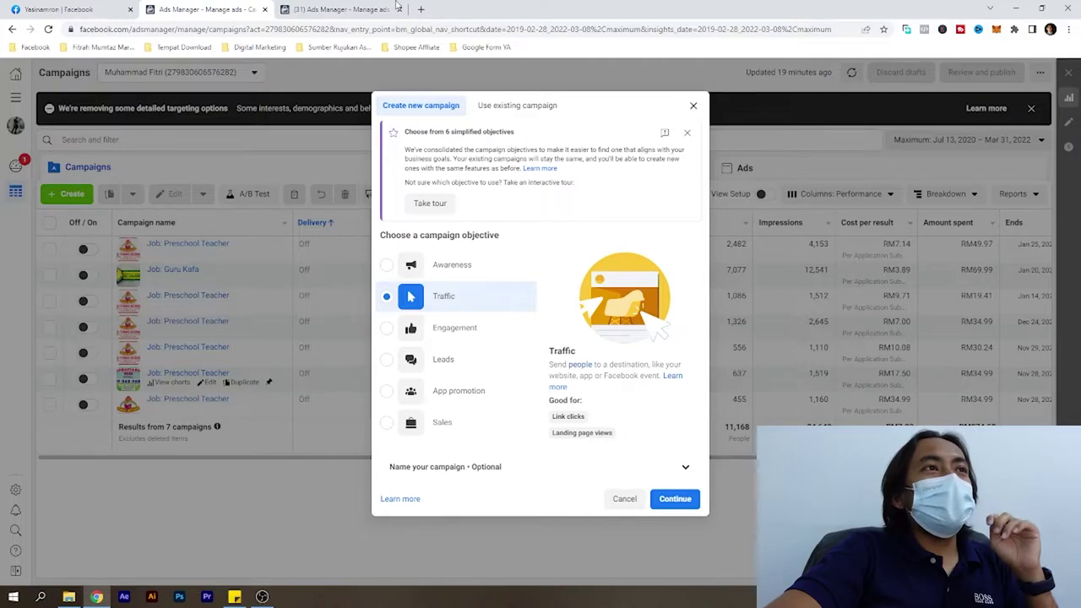
Create a campaign with the Traffic objective in the ad account that has the classic objective list.
click(393, 9)
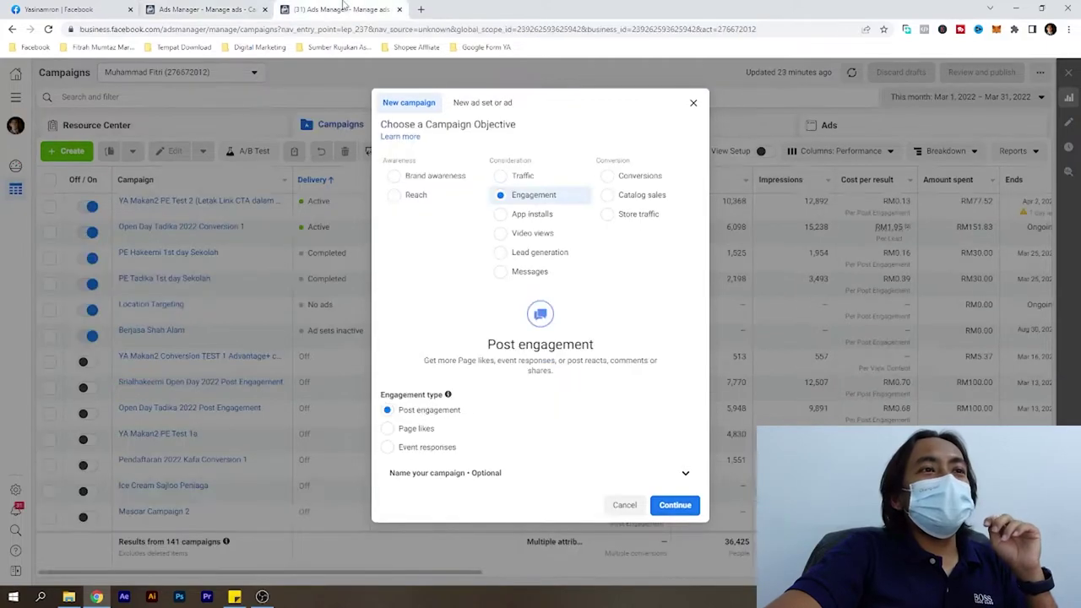
click(497, 179)
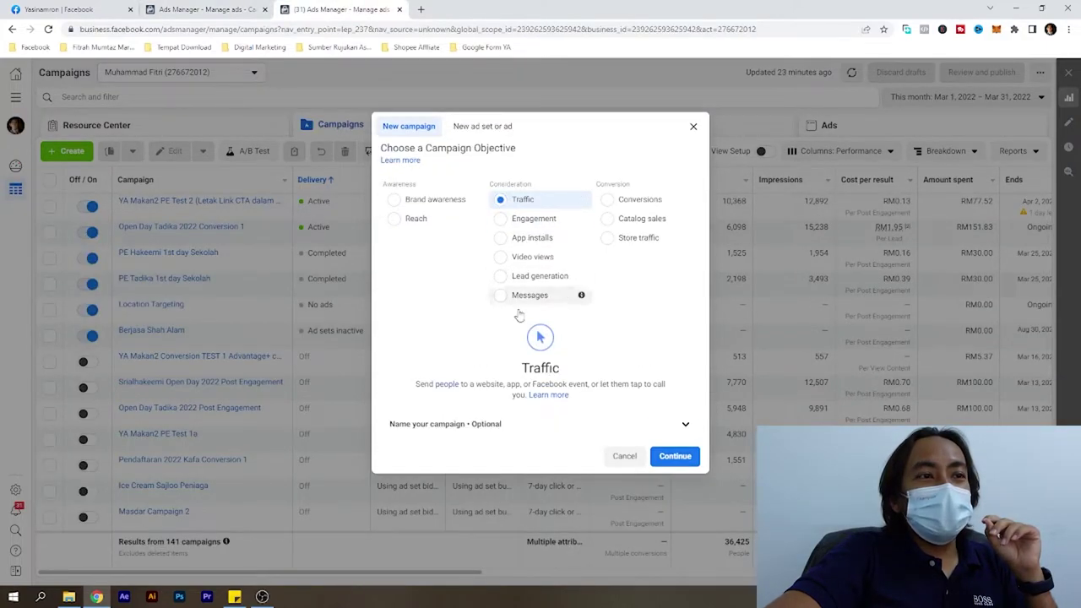
click(674, 425)
click(635, 395)
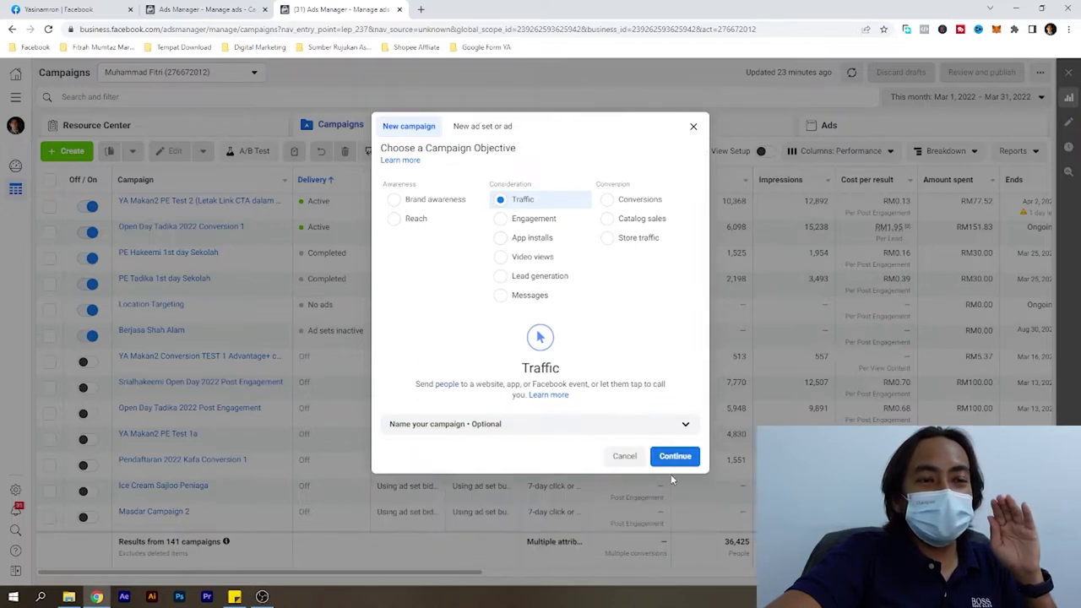
click(675, 460)
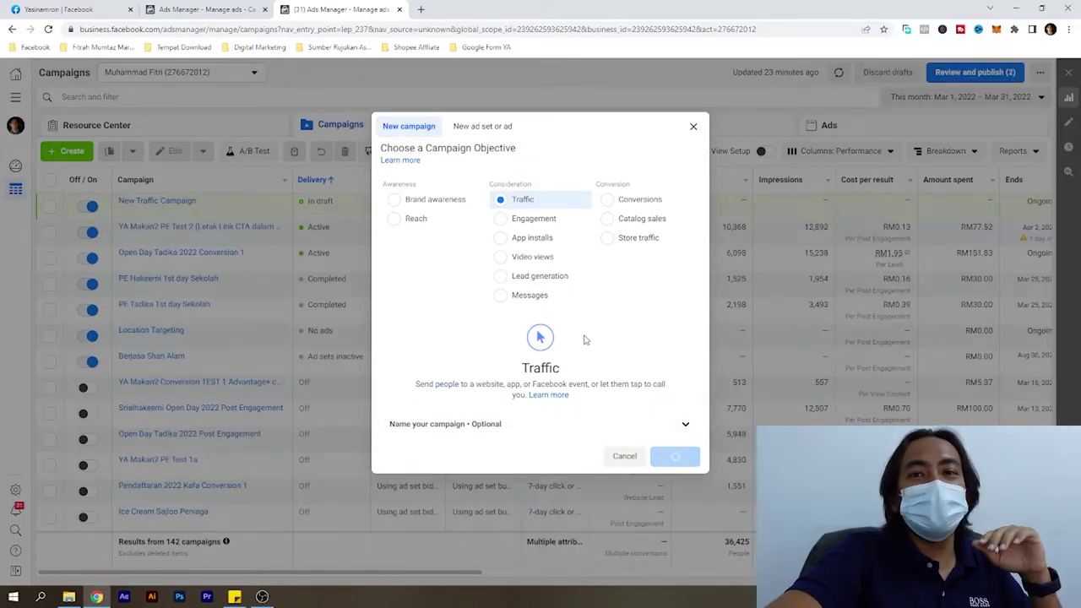
Review the campaign details, A/B test and budget optimization settings of the new Traffic campaign.
scroll(538, 273, down, 3)
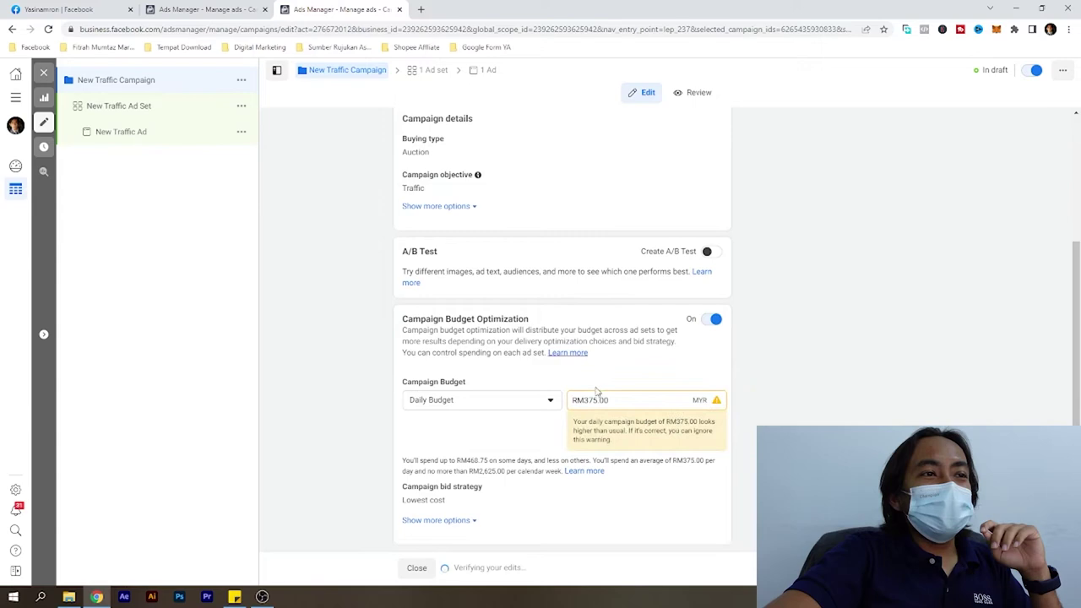
scroll(522, 427, up, 3)
scroll(487, 304, down, 3)
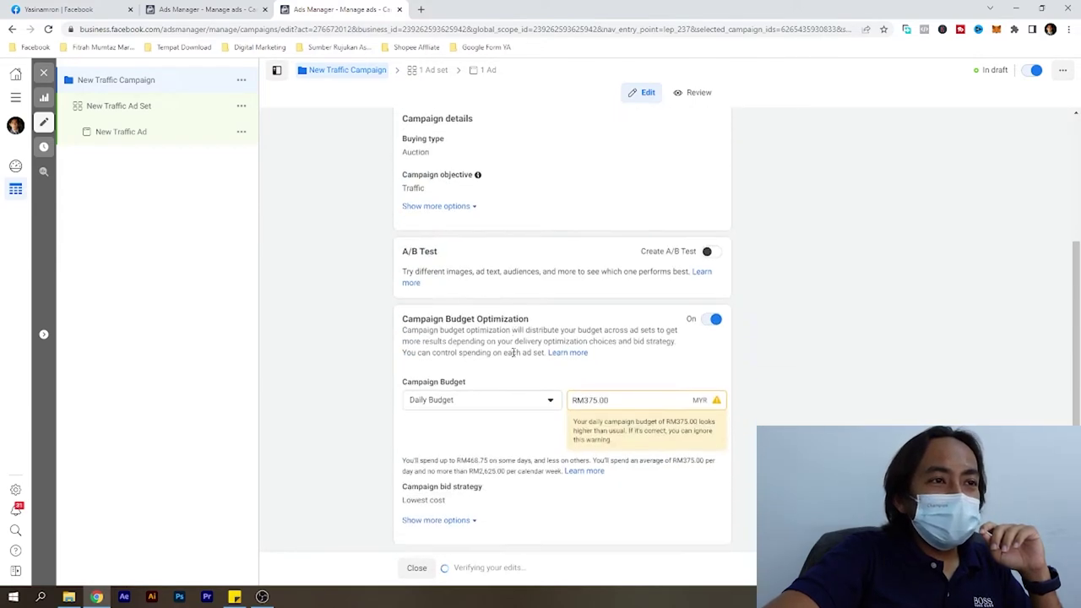
Review the New Traffic Ad Set's settings and view its options for optimization for ad delivery.
click(177, 113)
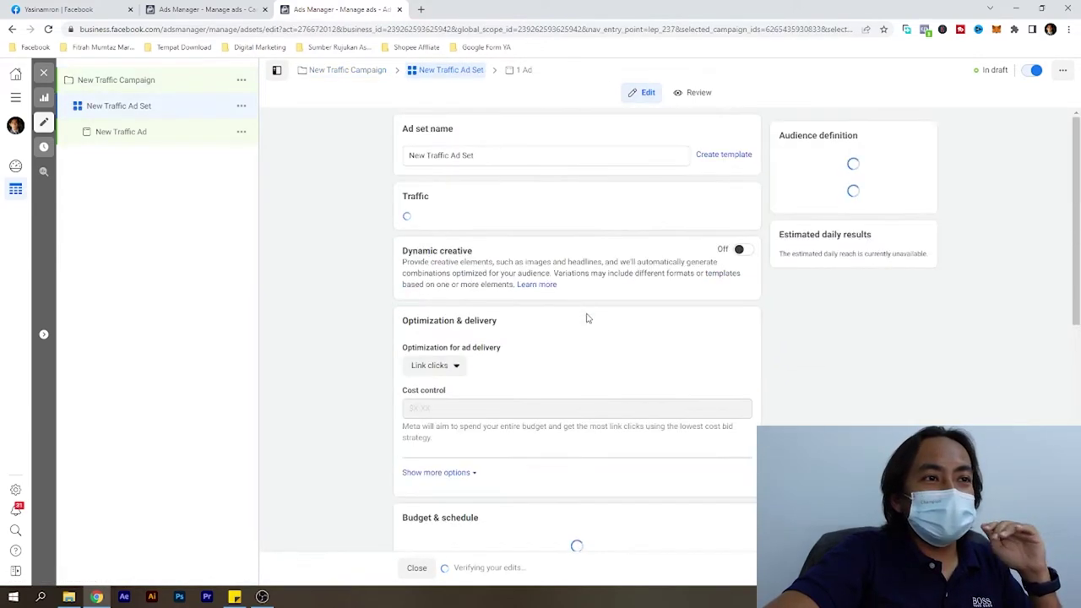
scroll(588, 316, down, 8)
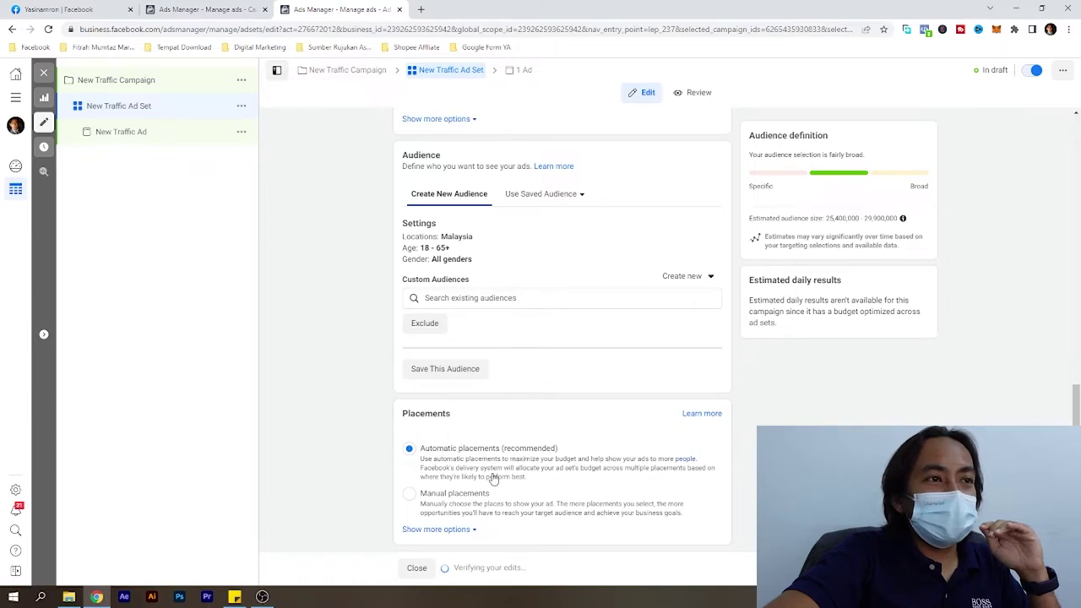
scroll(494, 477, up, 3)
scroll(495, 476, down, 3)
scroll(507, 482, up, 5)
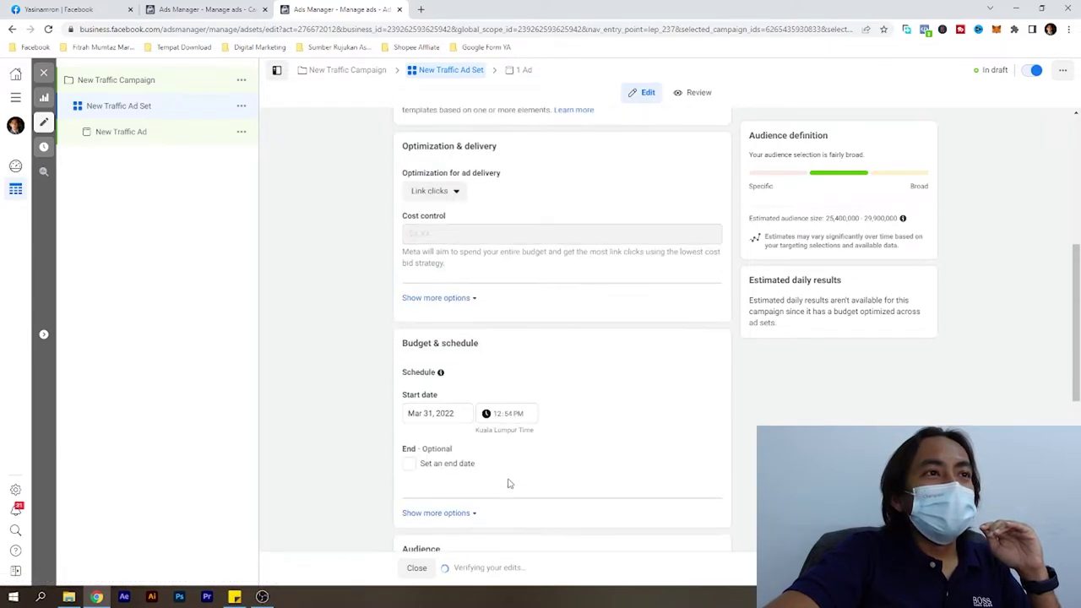
scroll(509, 483, up, 4)
scroll(509, 483, down, 3)
scroll(507, 482, up, 3)
scroll(451, 473, down, 2)
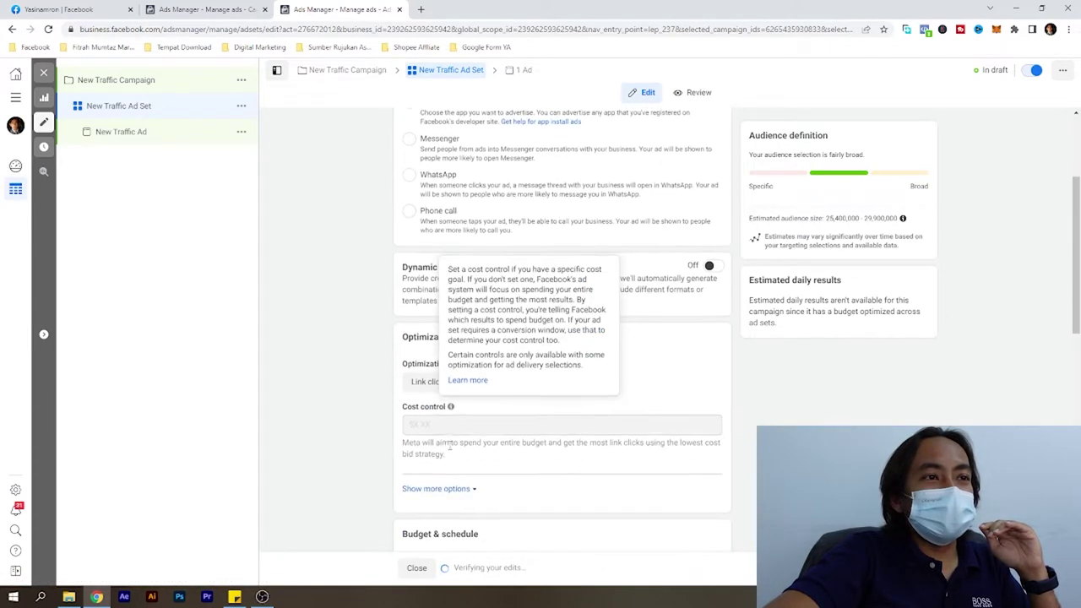
click(425, 382)
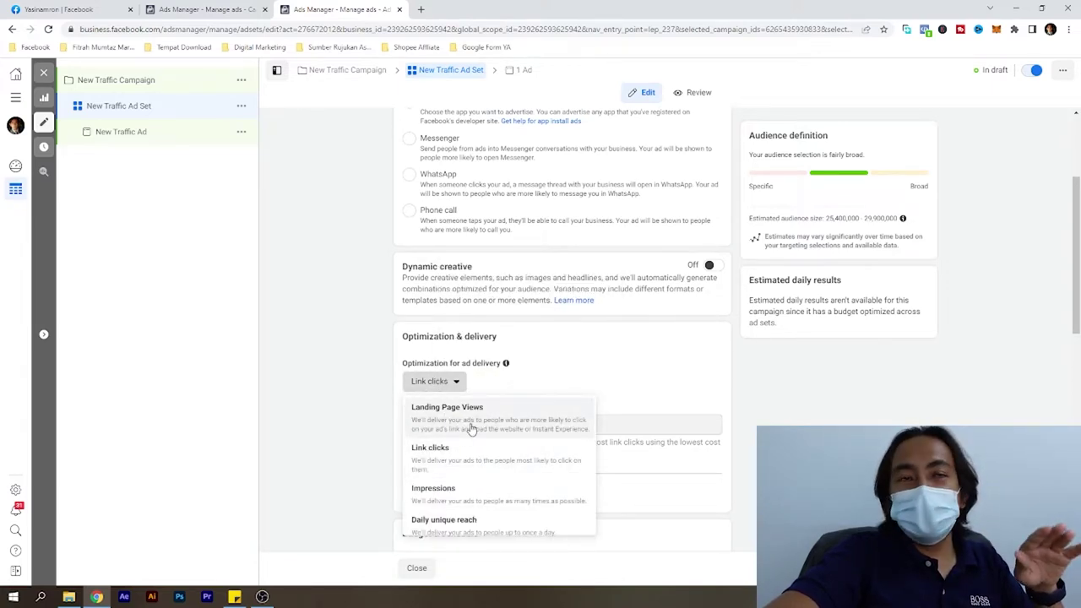
Create a Traffic campaign in the ad account that has the simplified objectives.
click(203, 9)
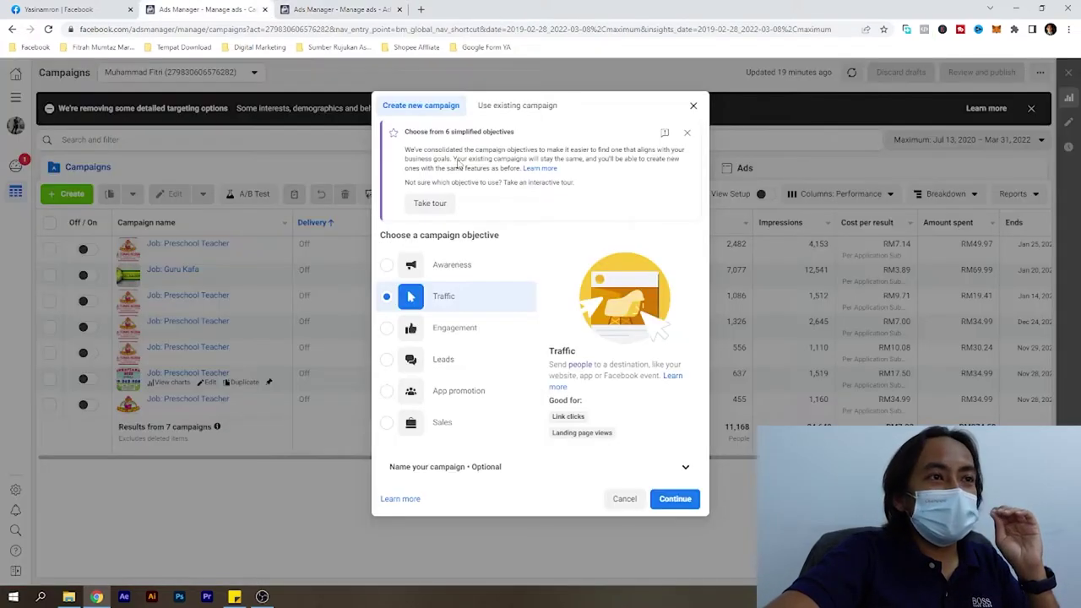
click(674, 499)
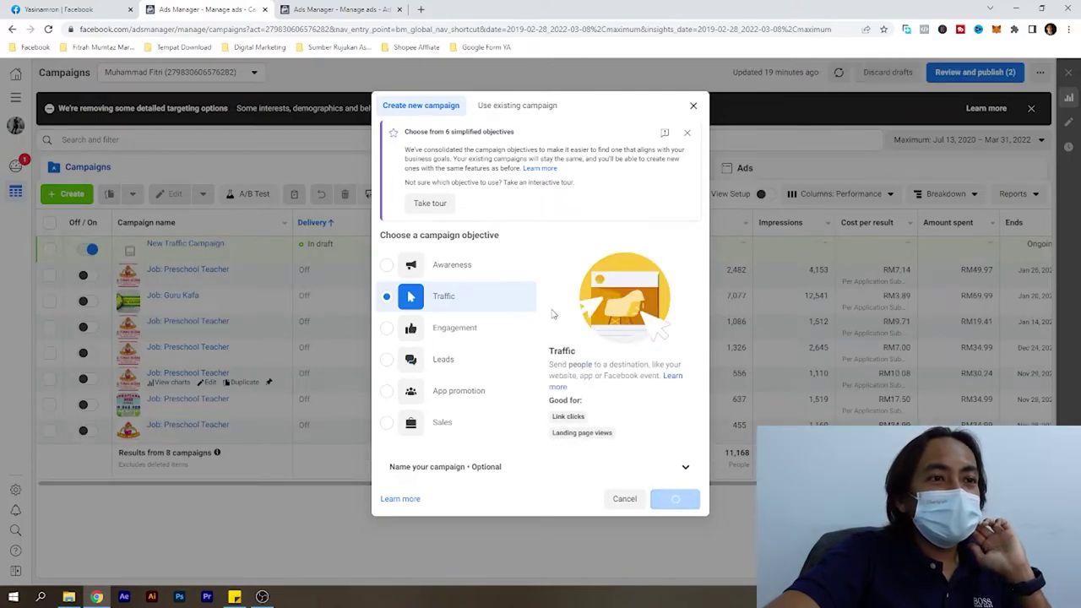
scroll(591, 456, down, 1)
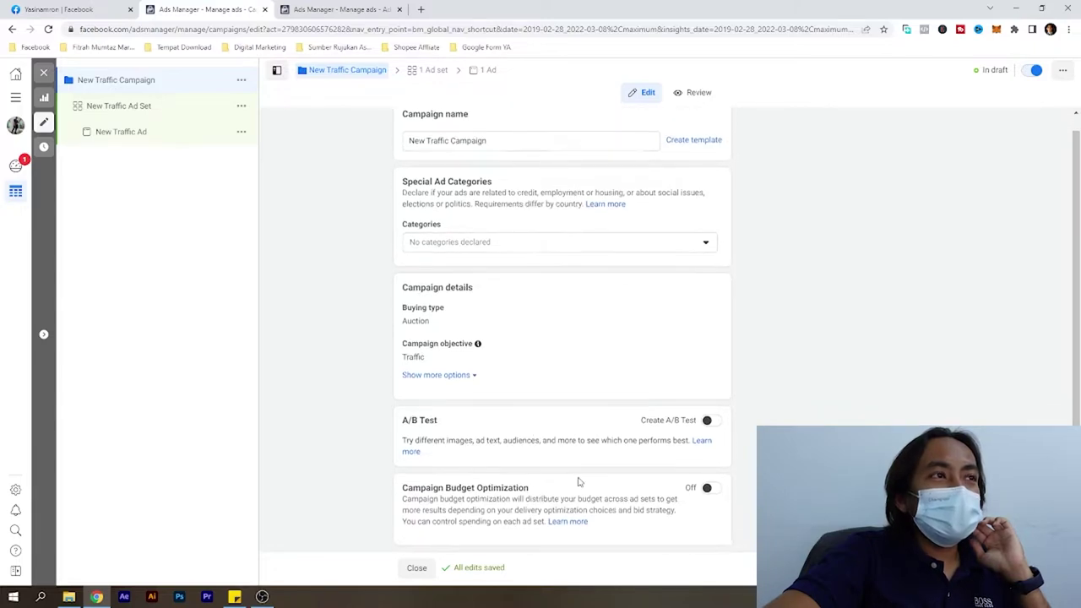
View the conversion locations and the ad delivery optimization options in this campaign's New Traffic Ad Set.
click(137, 108)
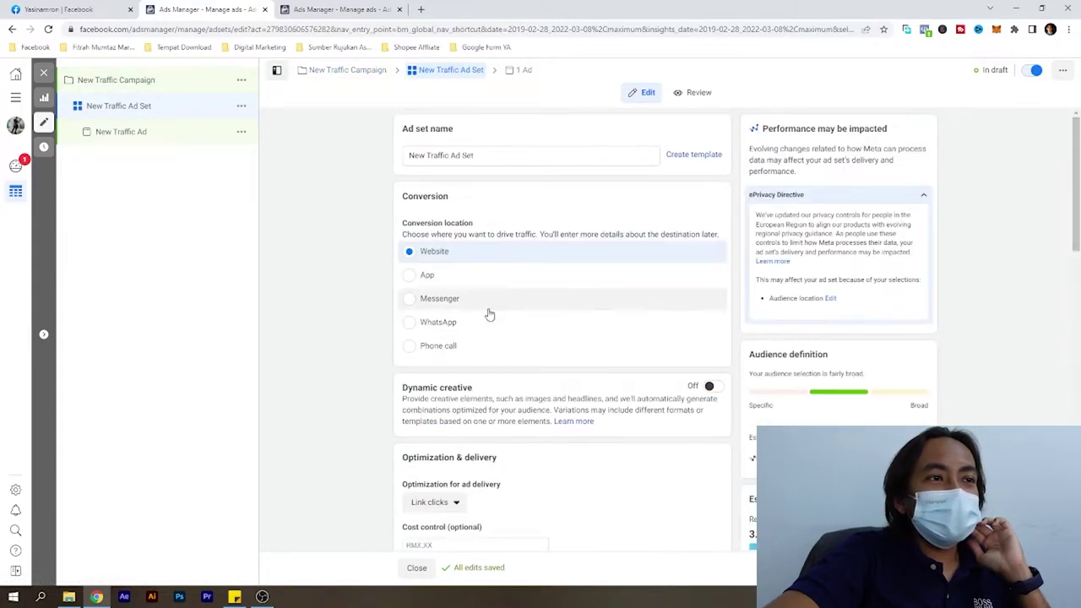
scroll(487, 388, down, 3)
click(454, 276)
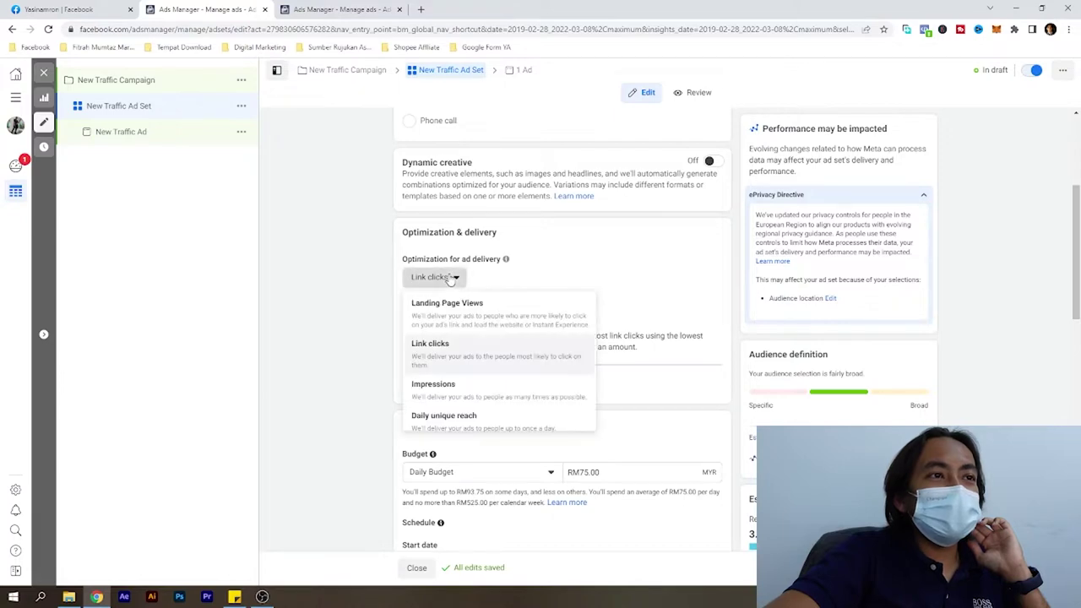
Close the campaign editor and delete the draft New Traffic Campaign from the campaign list.
click(99, 79)
click(45, 75)
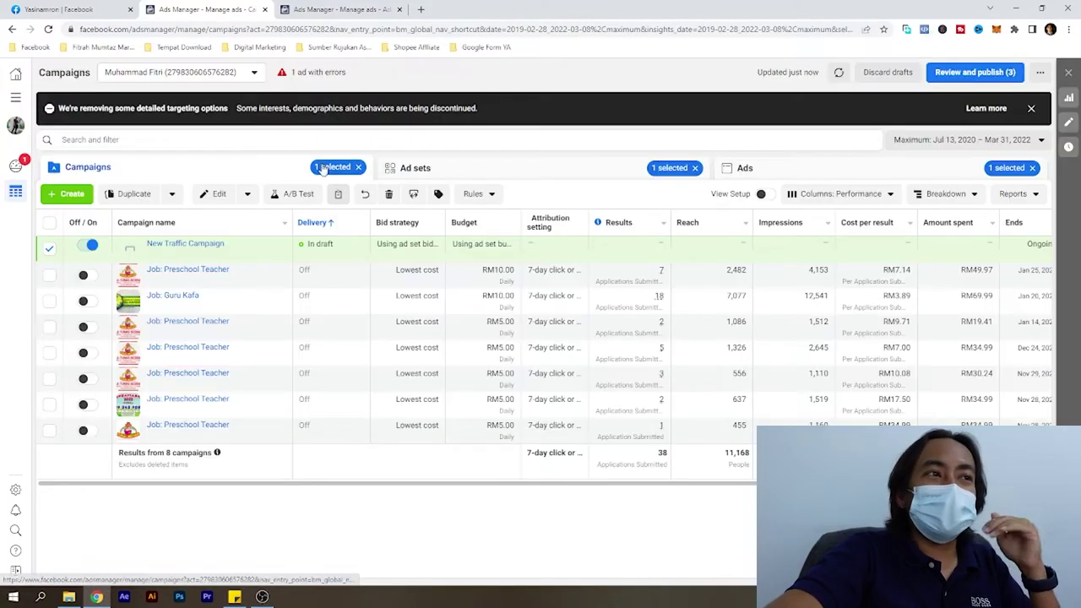
click(389, 194)
click(635, 256)
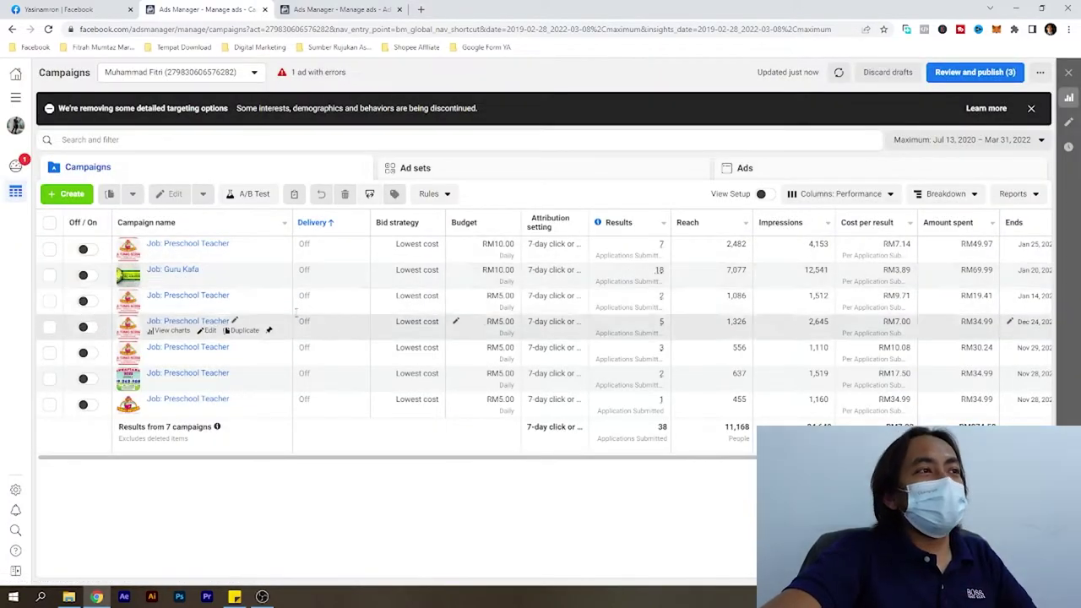
Close the classic account's Traffic draft editor and have the campaign objective choices open in both ad accounts.
click(68, 194)
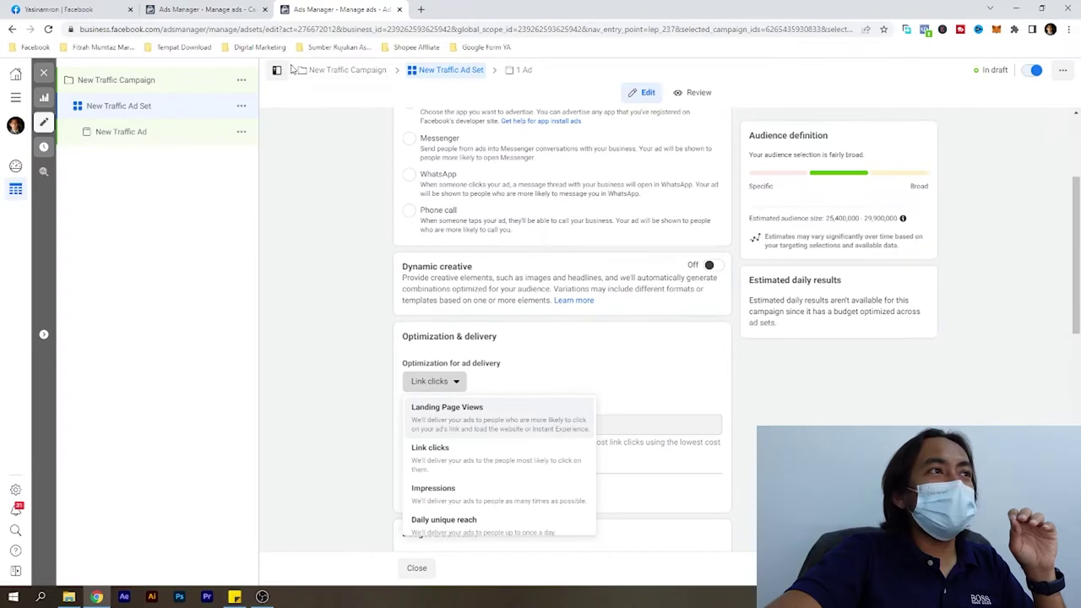
click(116, 84)
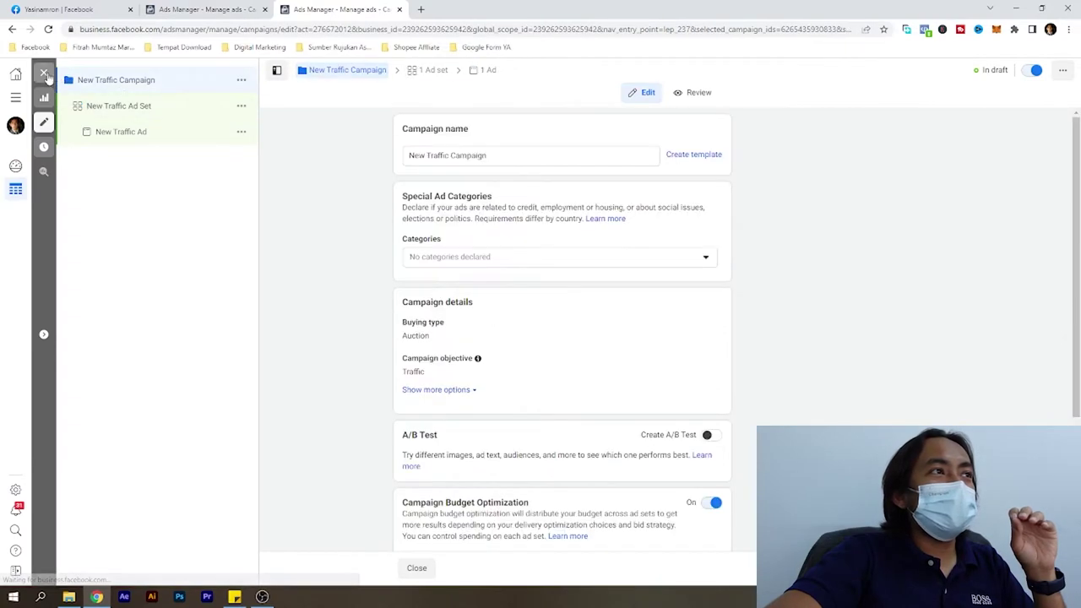
click(44, 72)
click(72, 152)
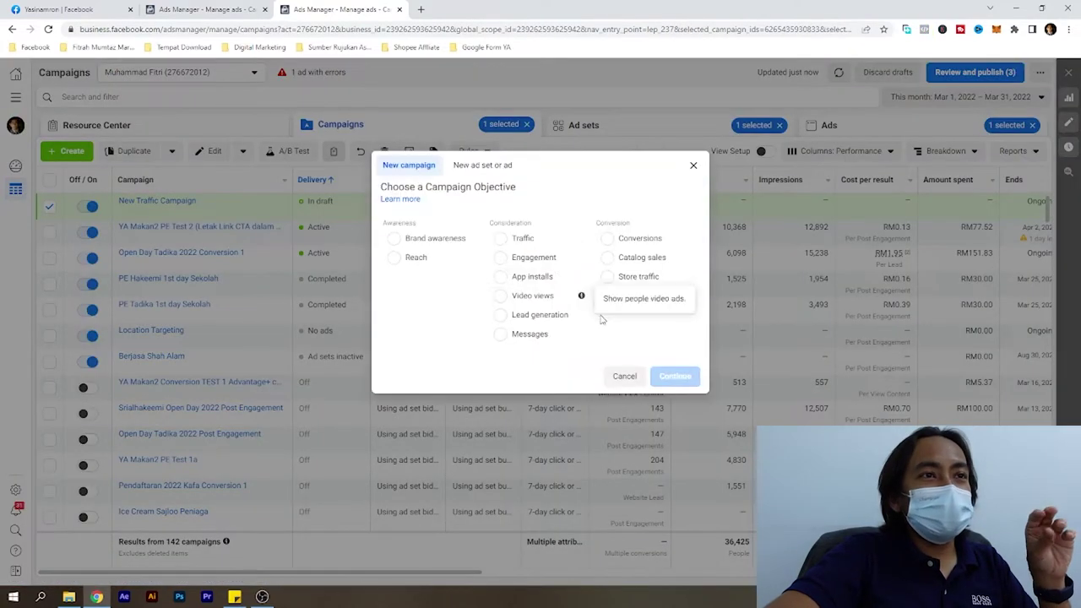
Select Traffic among the classic objectives and Engagement among the simplified ones, and compare the two accounts' objective lists.
click(501, 240)
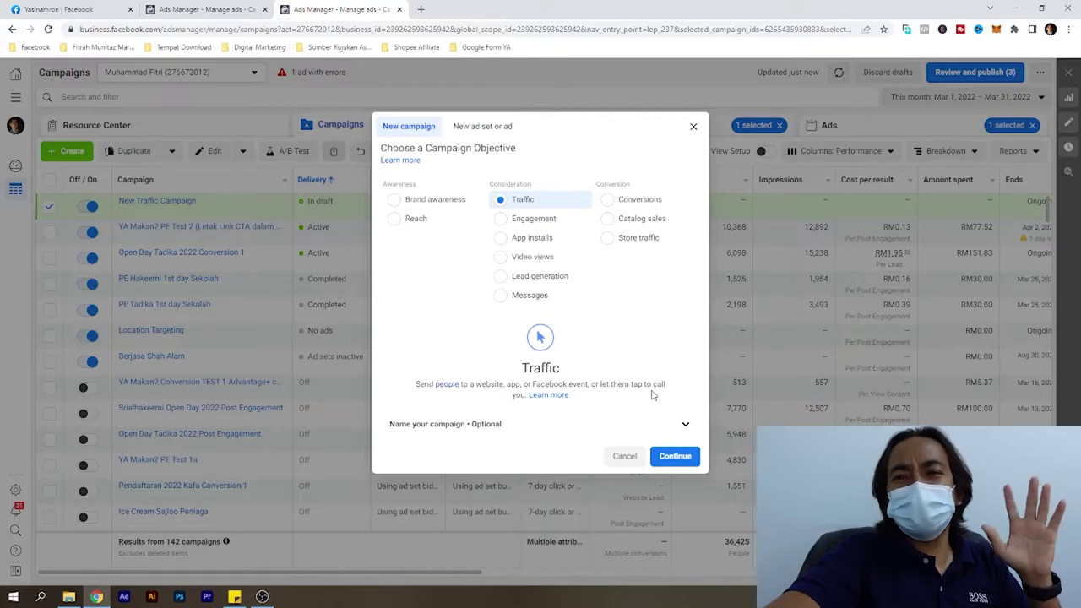
click(202, 9)
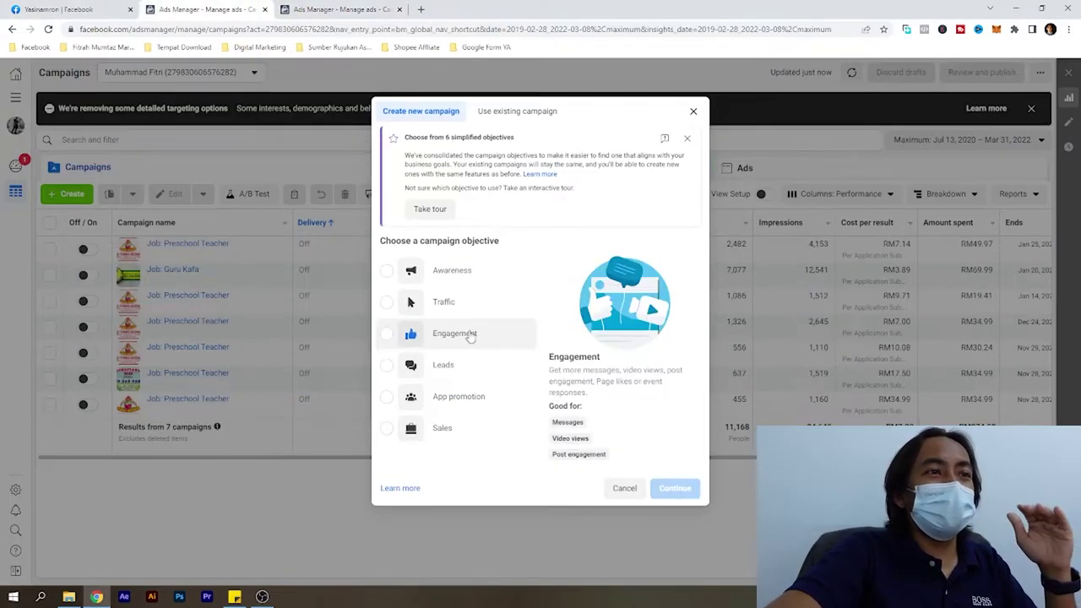
click(389, 338)
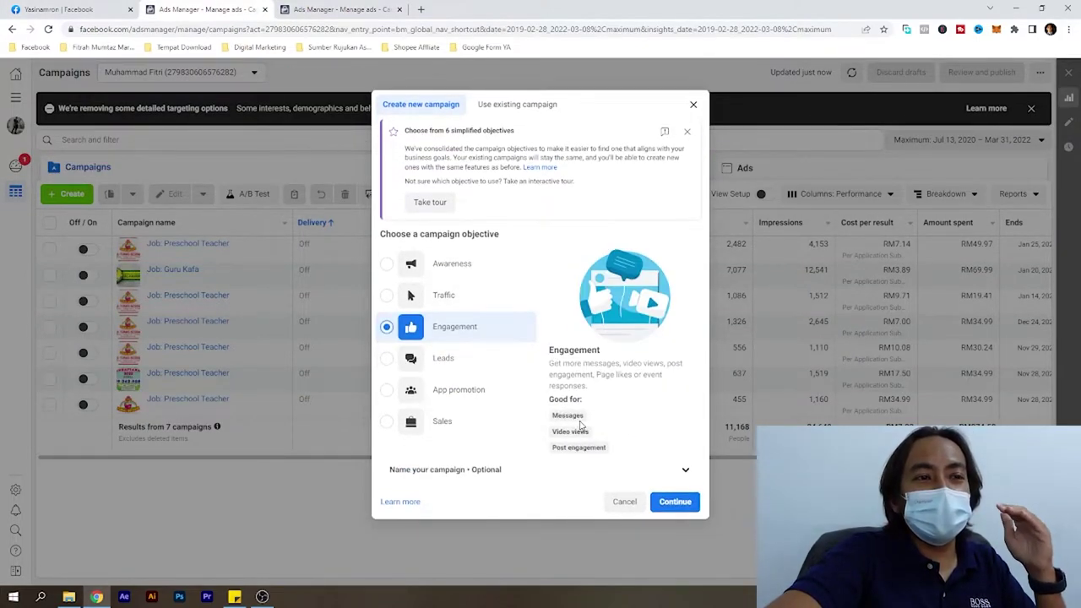
click(321, 9)
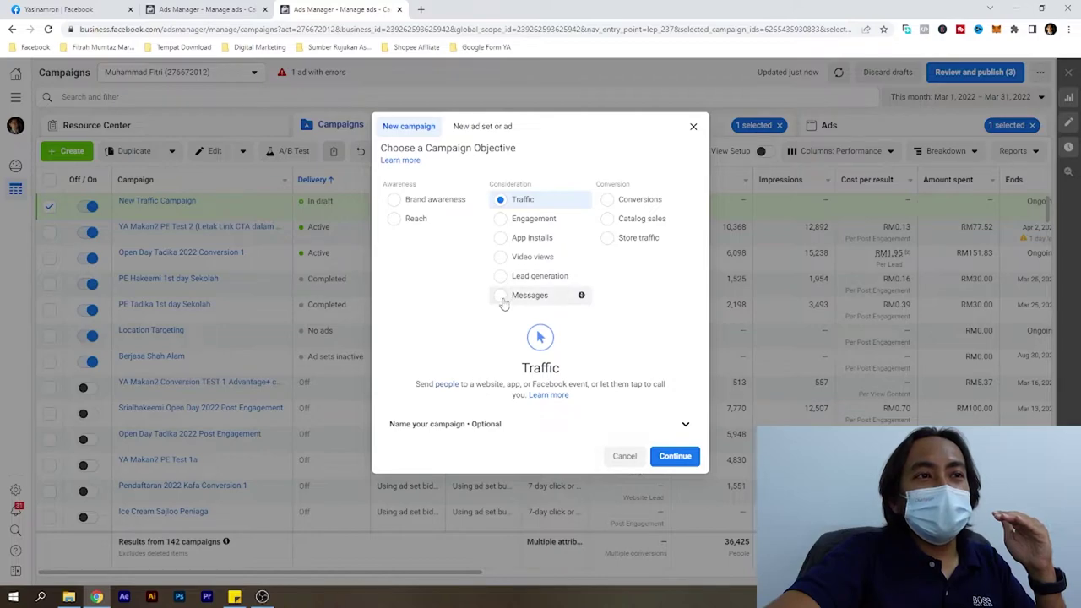
click(191, 8)
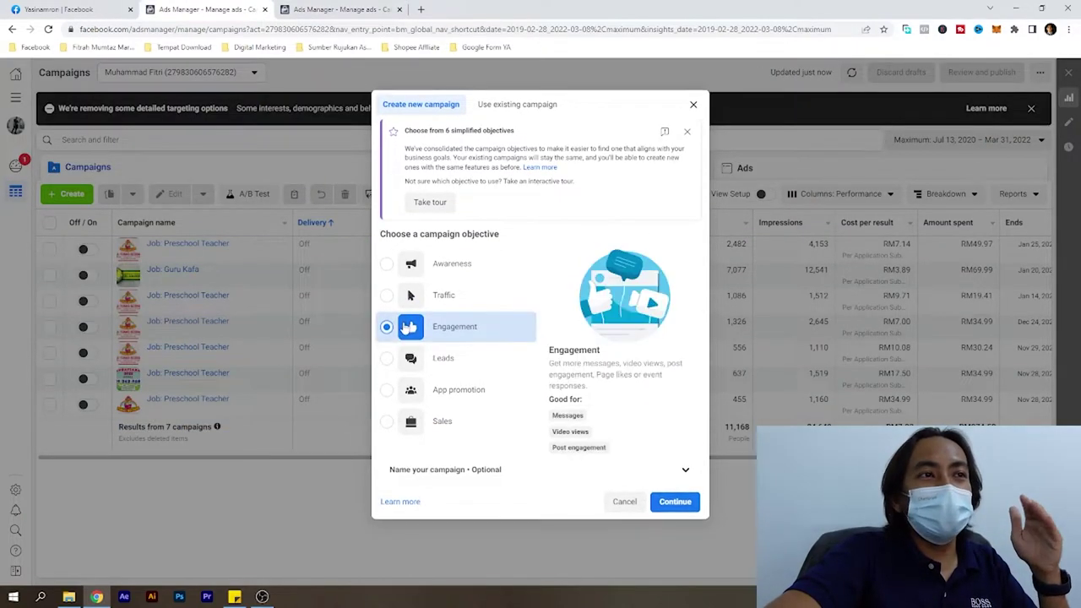
View what the simplified Awareness, Engagement and Leads objectives are good for.
click(443, 266)
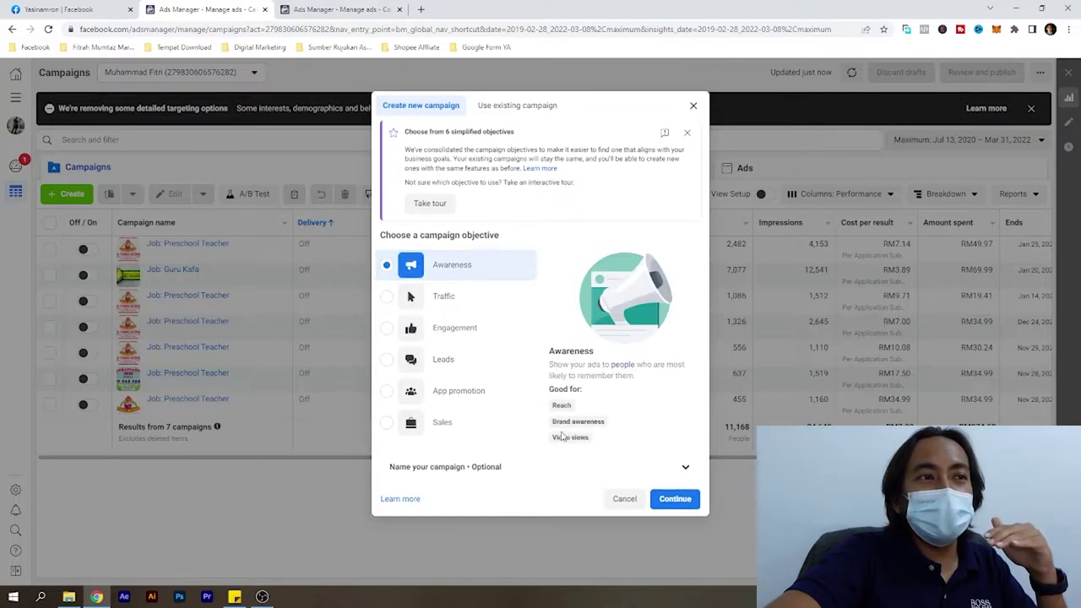
click(462, 333)
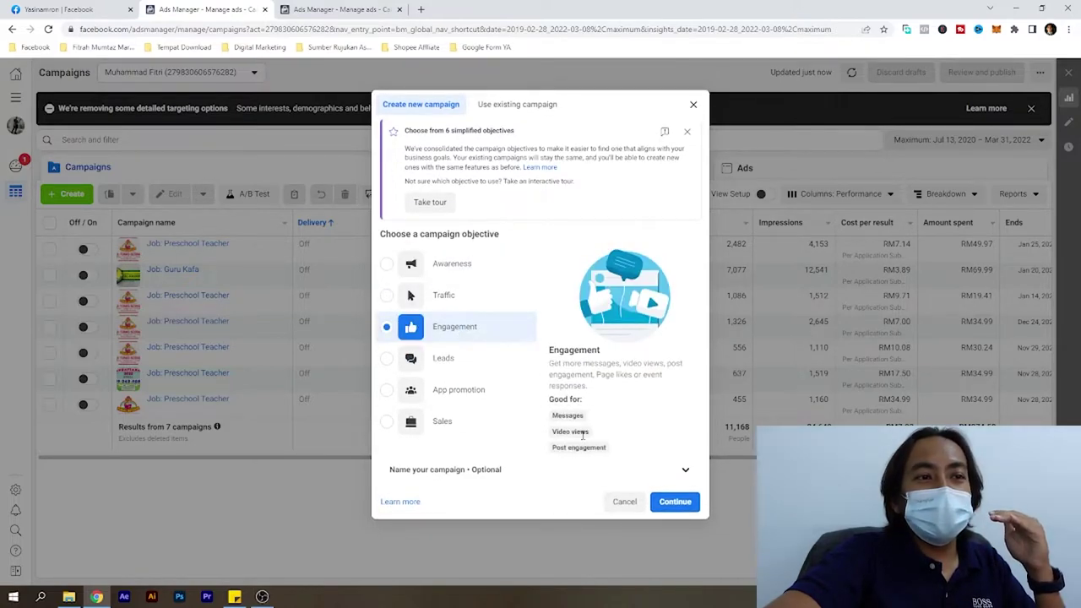
click(457, 366)
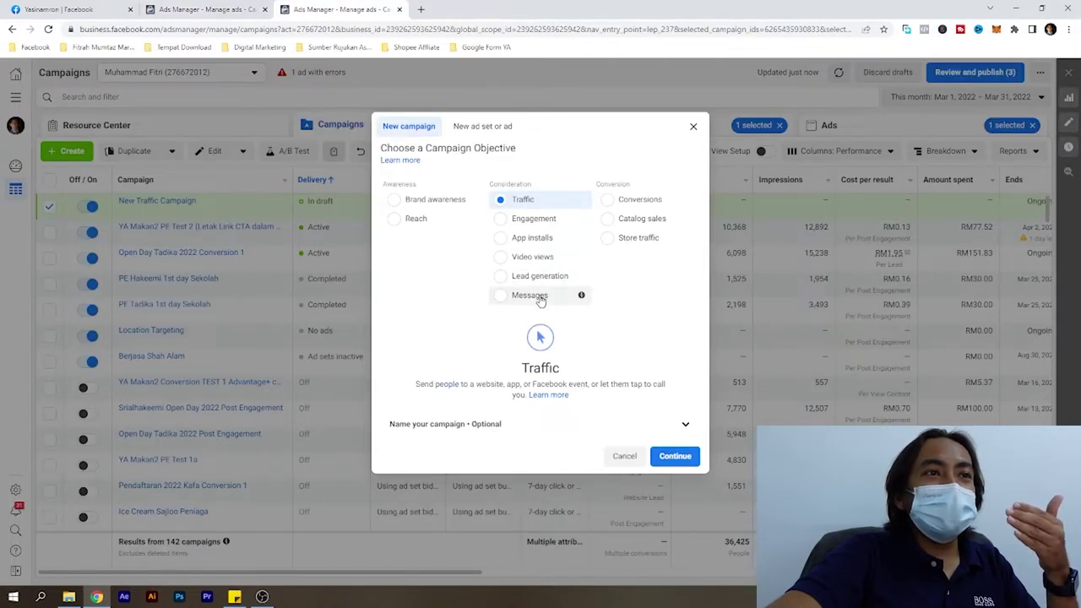
Select the classic Messages objective and compare it with the simplified Leads objective.
click(541, 301)
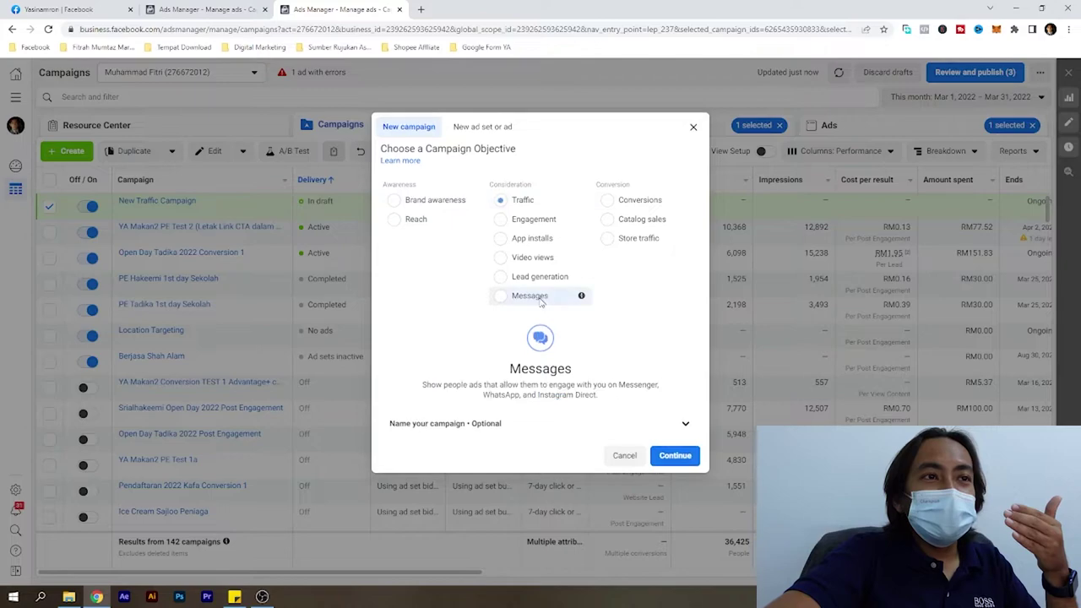
click(540, 302)
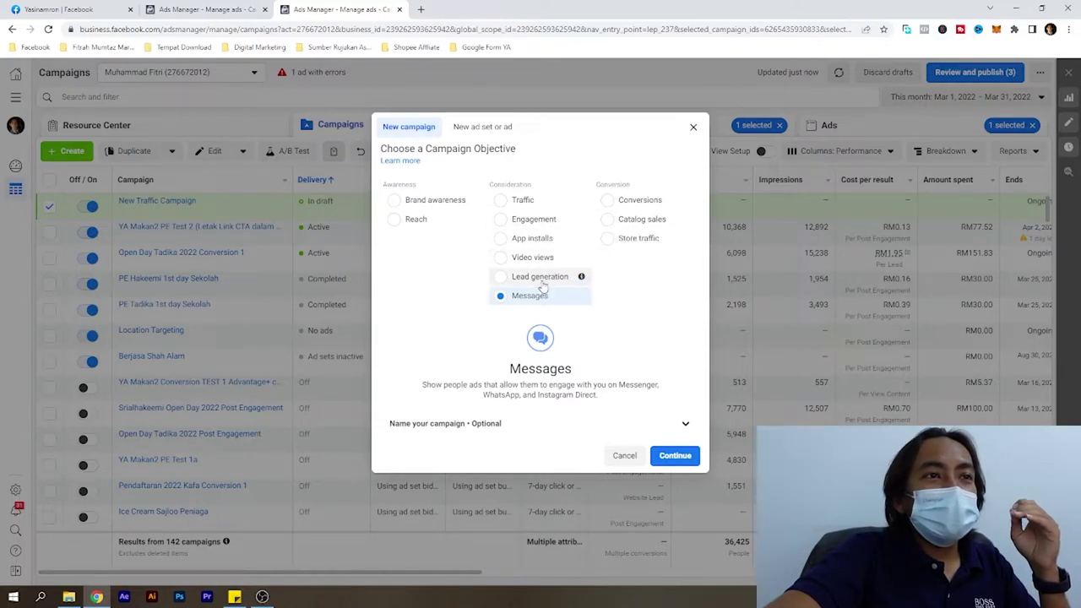
click(209, 8)
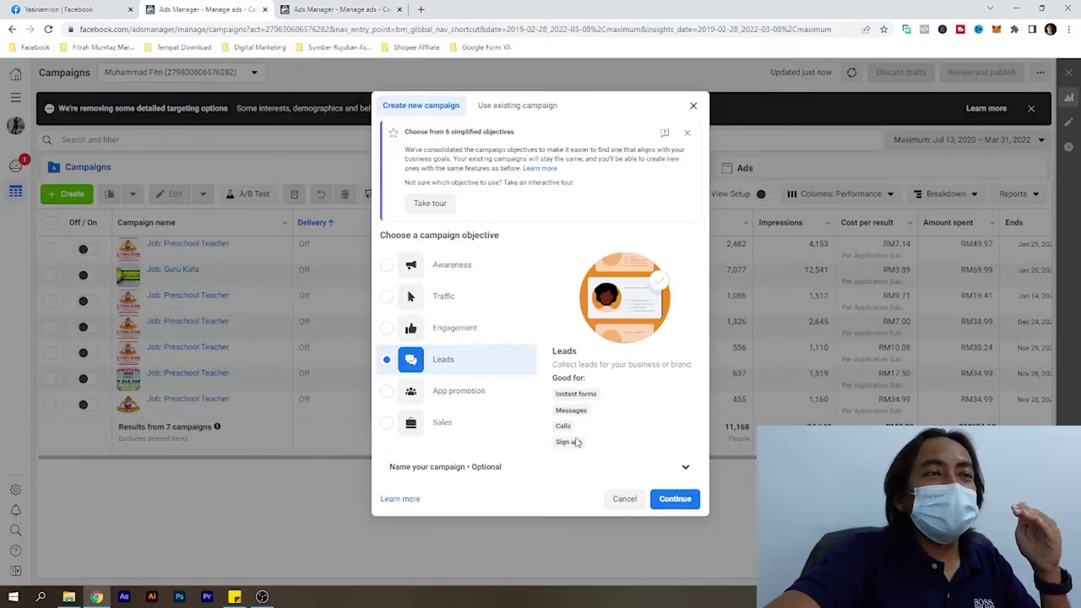
click(338, 8)
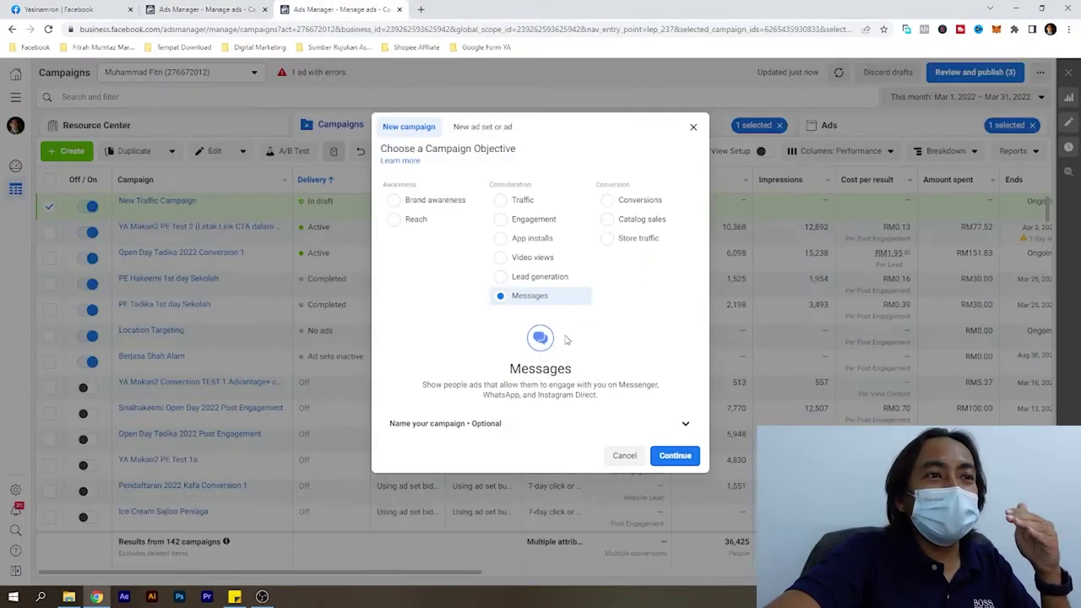
click(208, 8)
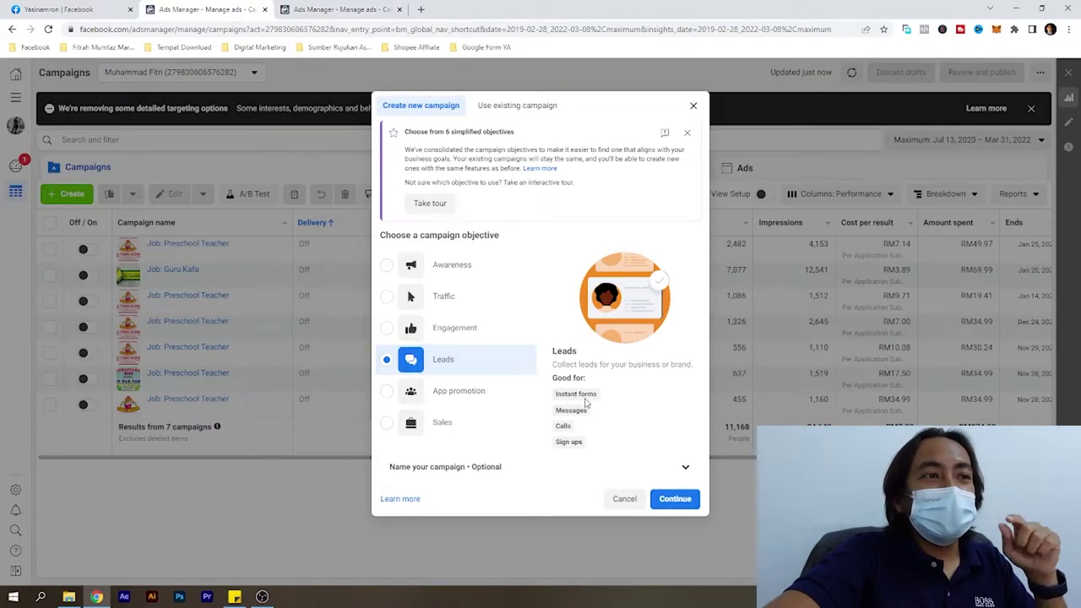
View the simplified App promotion and Sales objectives and compare them with the classic Conversion objectives.
click(422, 390)
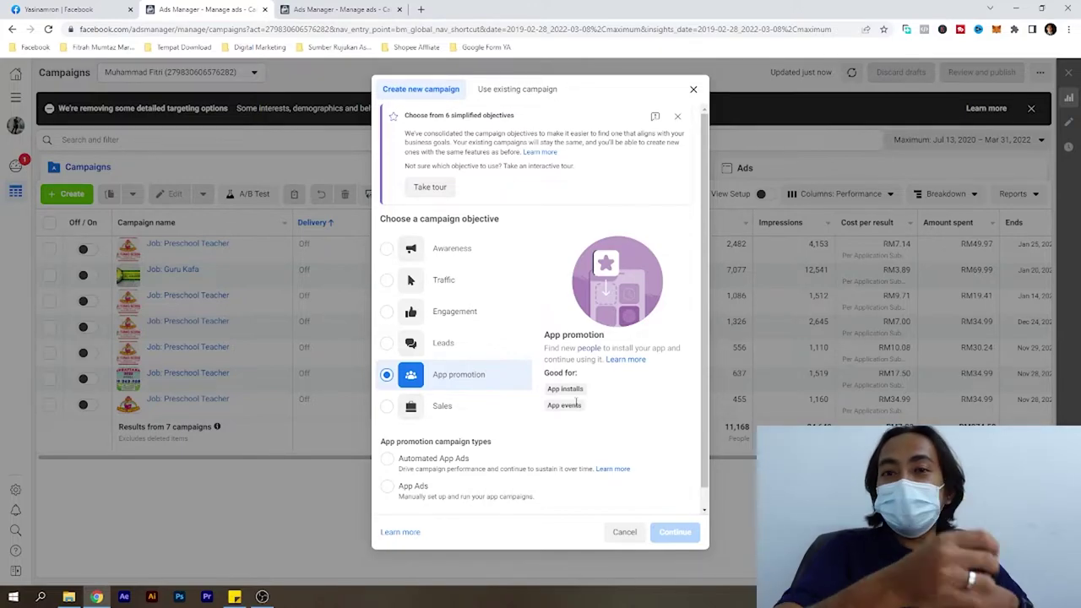
click(461, 411)
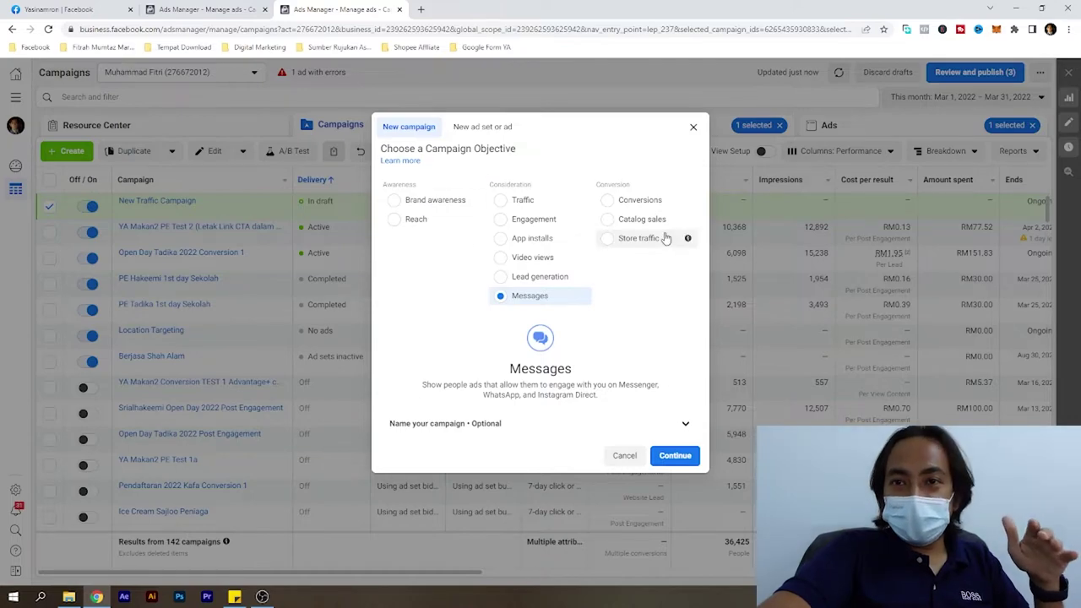
click(211, 10)
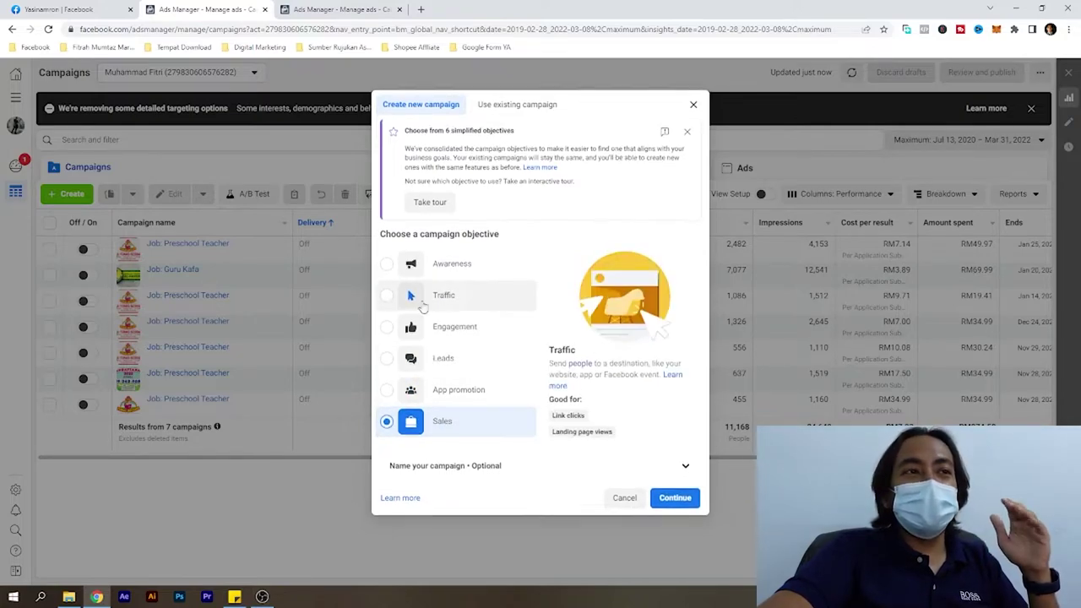
Go through the six simplified objectives from Awareness to Sales, reviewing what each is good for.
click(420, 264)
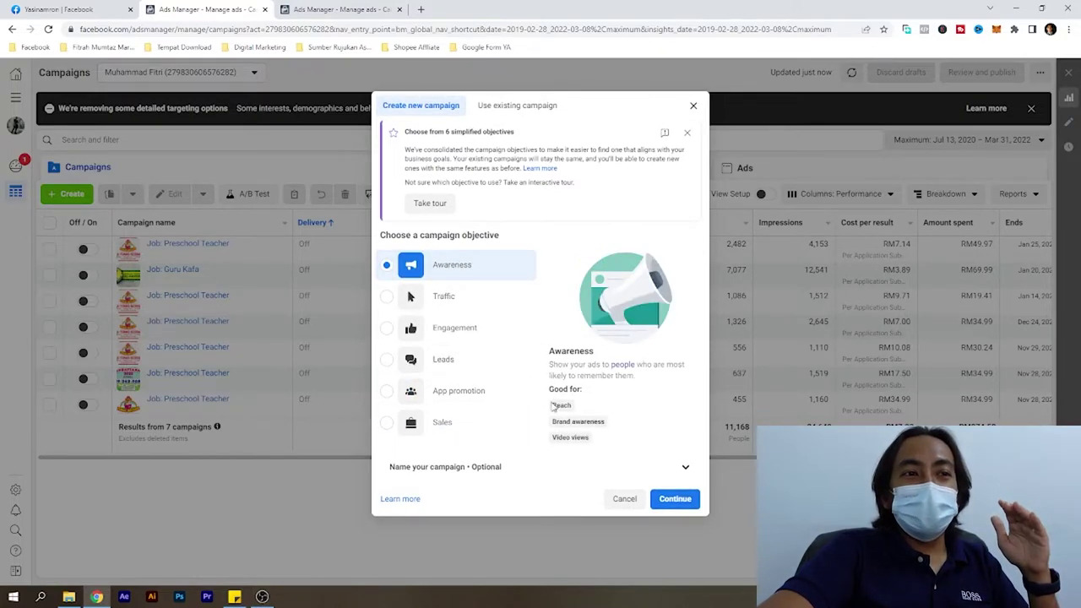
click(458, 297)
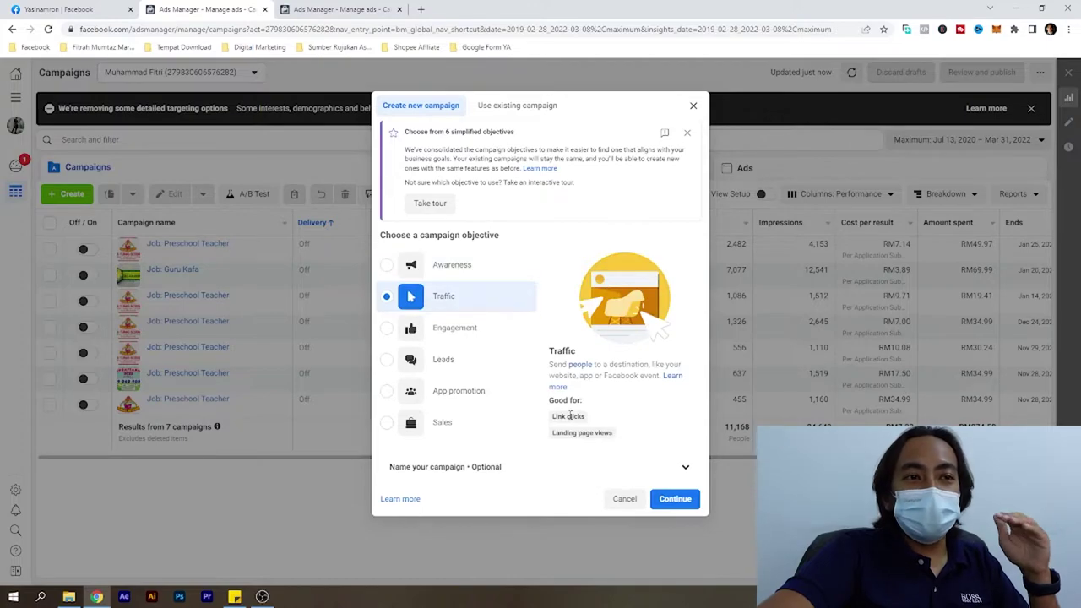
click(478, 329)
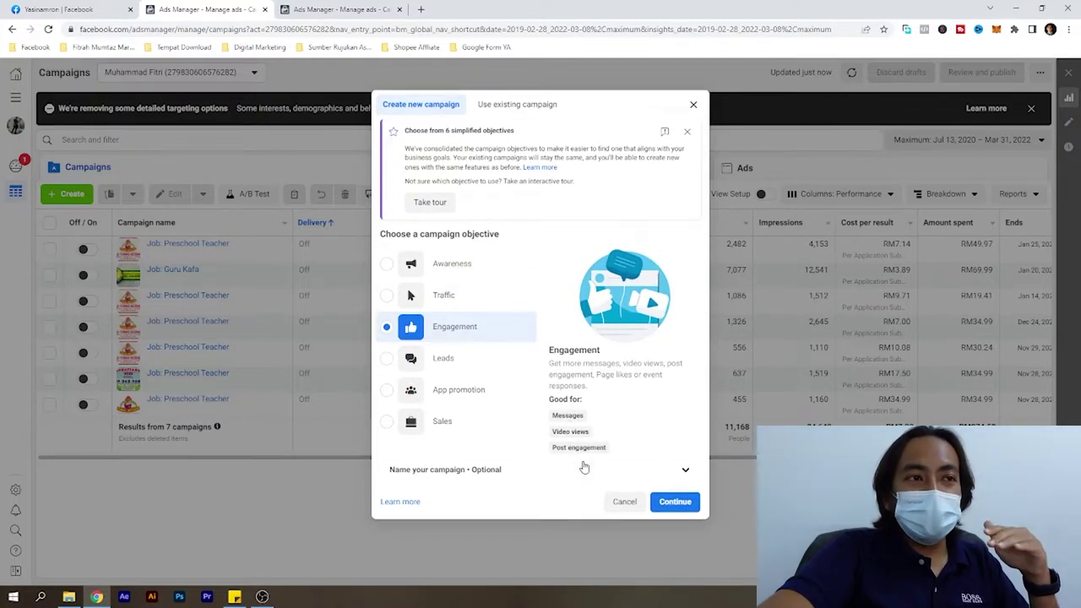
click(456, 362)
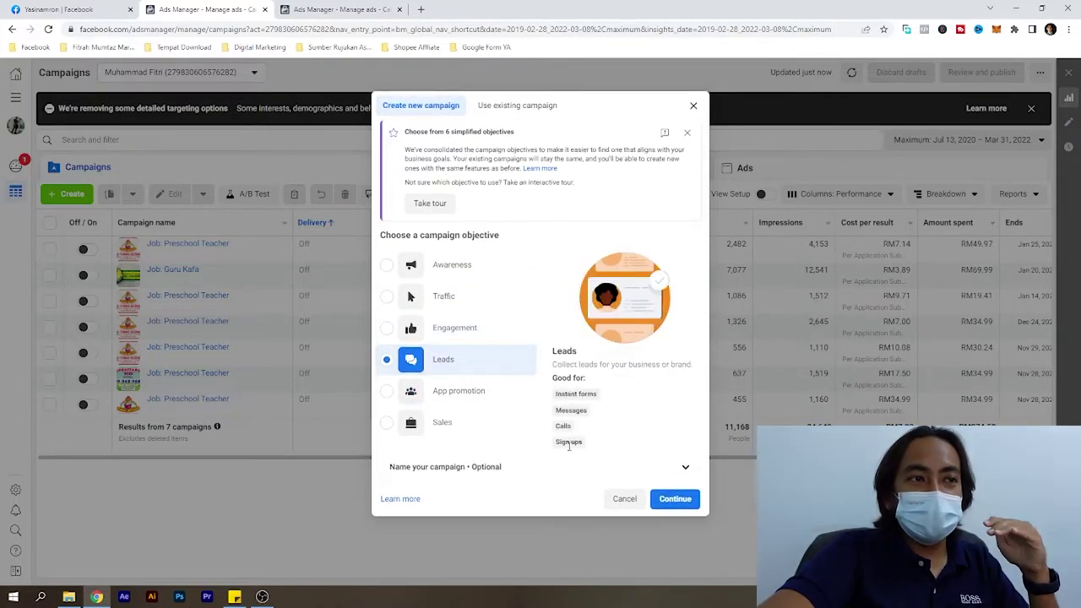
click(477, 391)
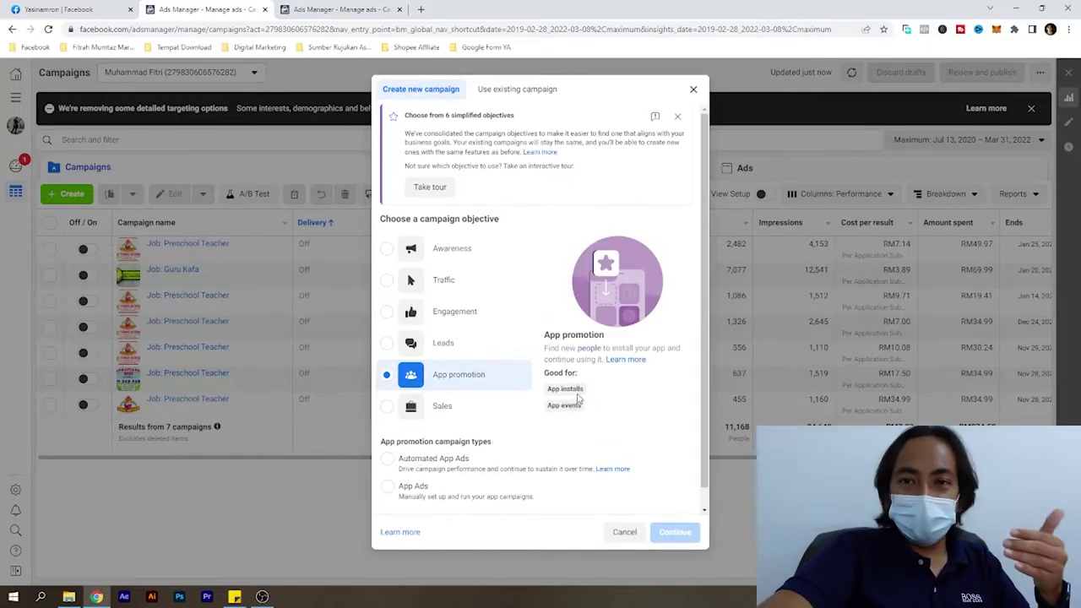
click(463, 407)
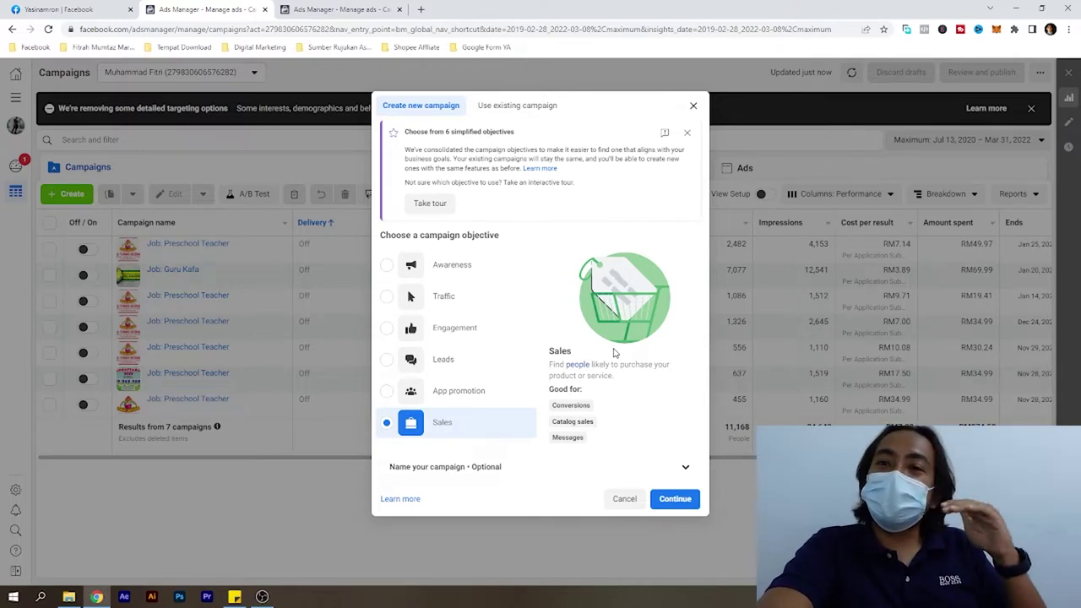
Create an Engagement campaign in the simplified-objectives account and open its New Engagement Ad Set.
click(478, 329)
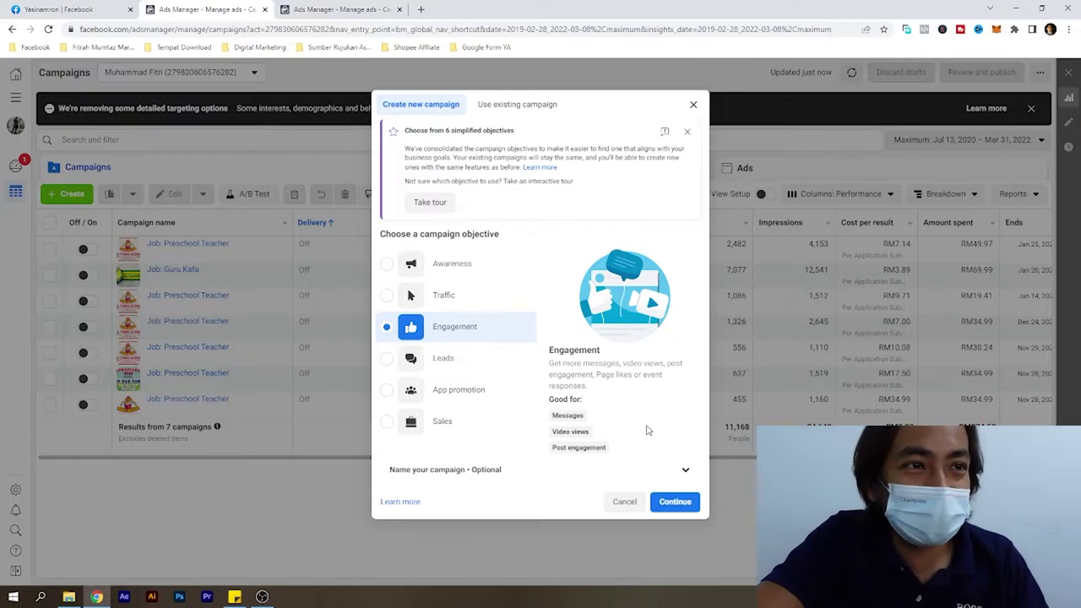
click(672, 501)
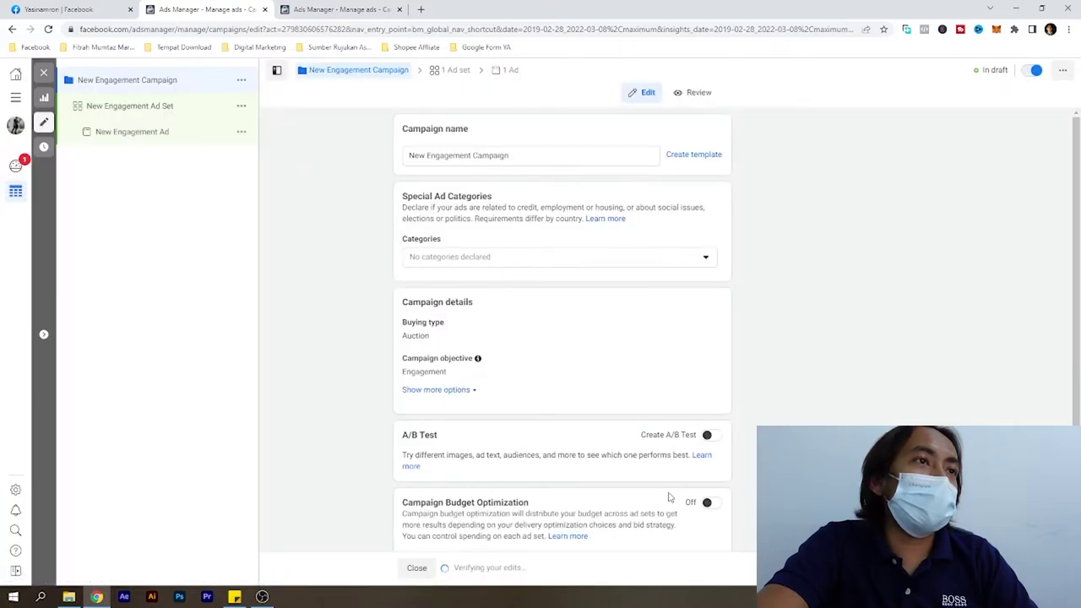
scroll(635, 367, down, 1)
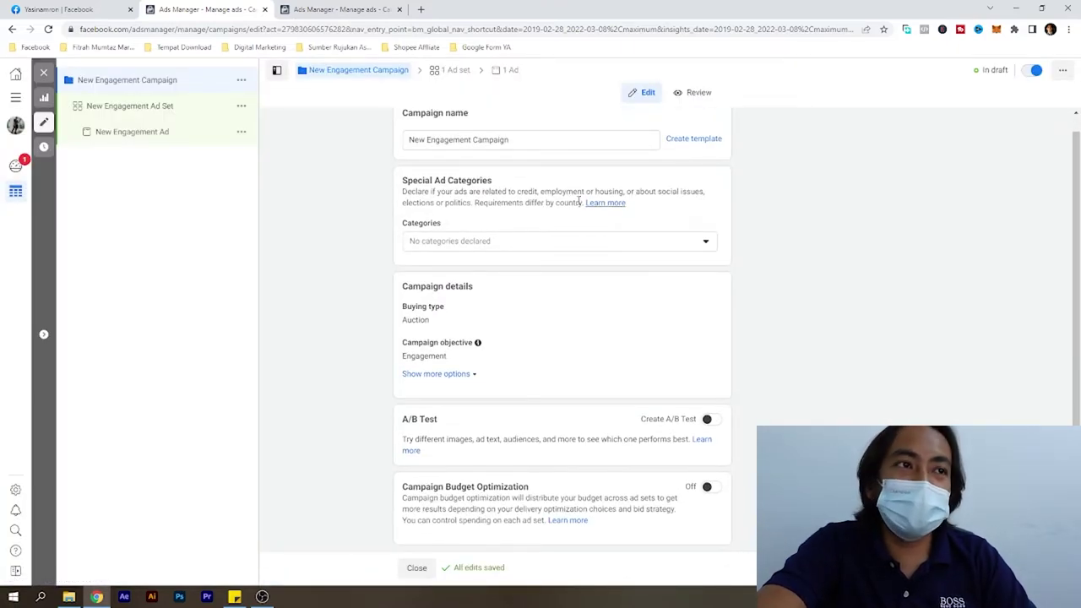
click(145, 108)
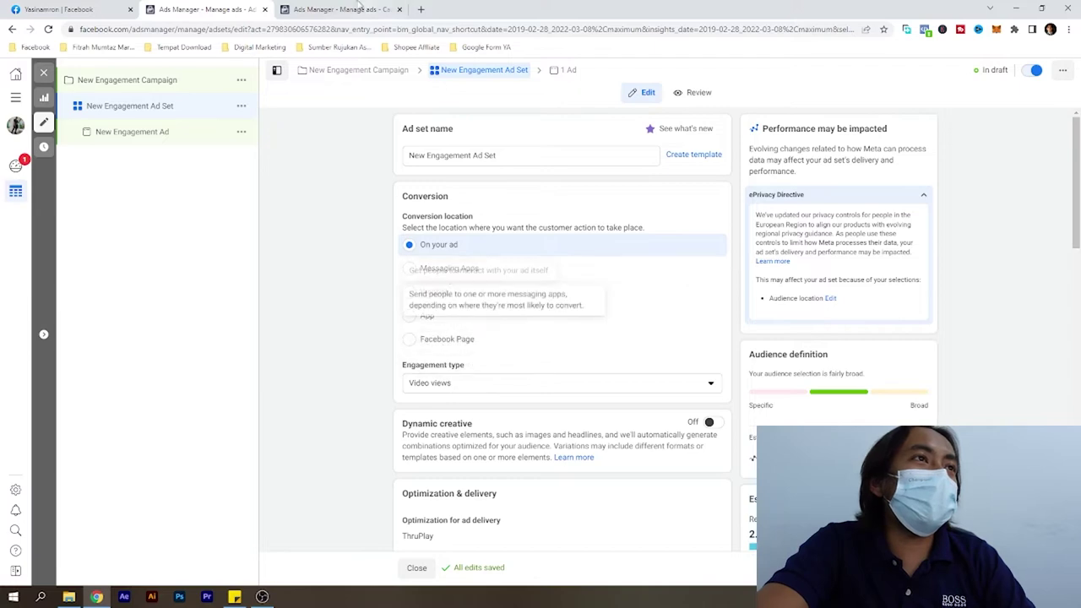
Create an Engagement campaign of type Post engagement in the classic account and open its ad set.
click(353, 9)
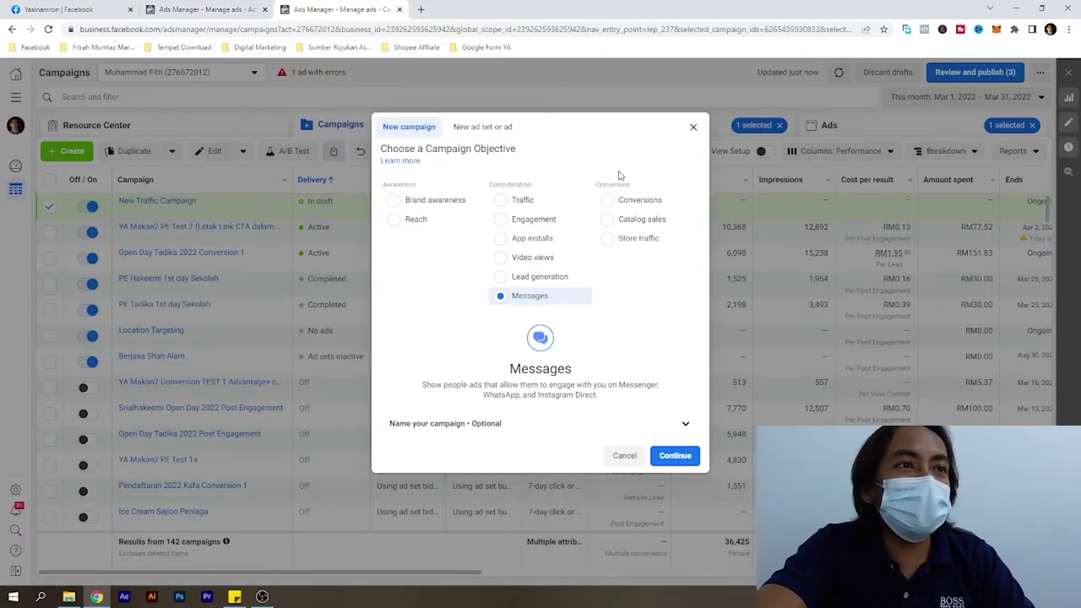
click(505, 218)
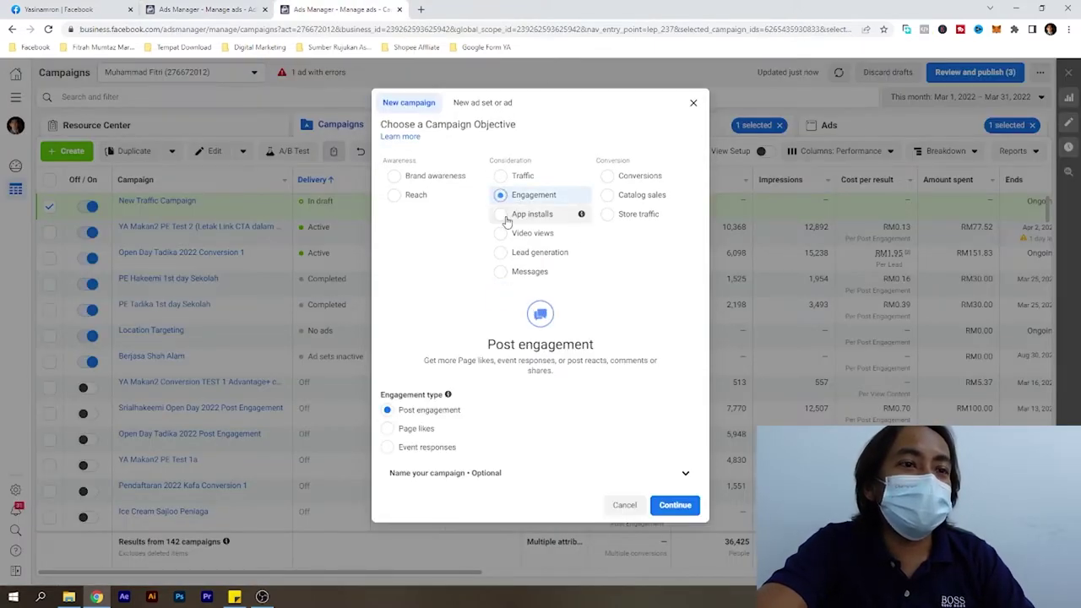
click(675, 505)
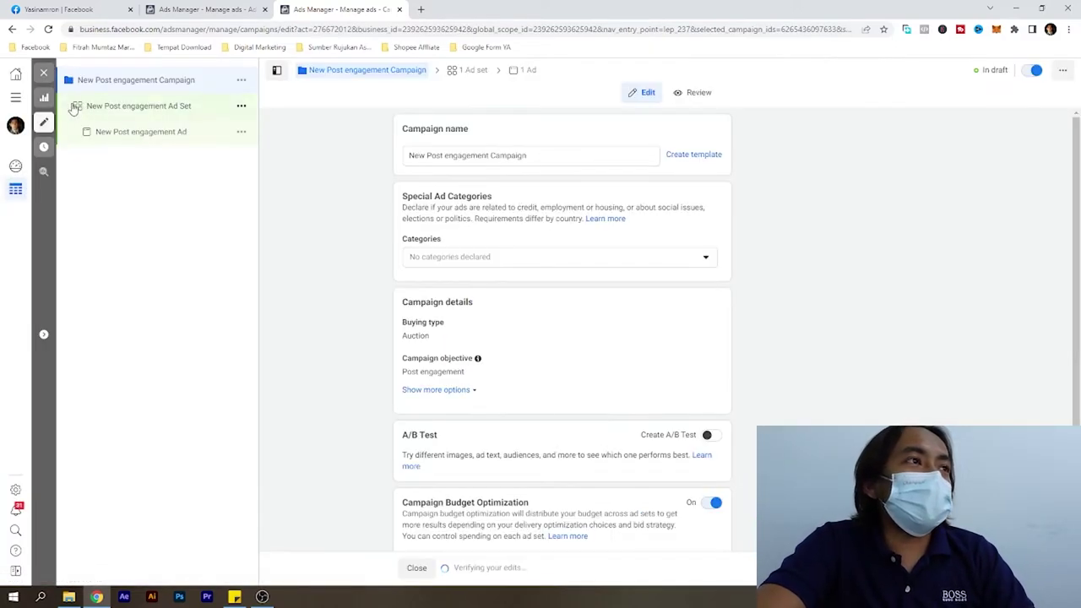
click(138, 107)
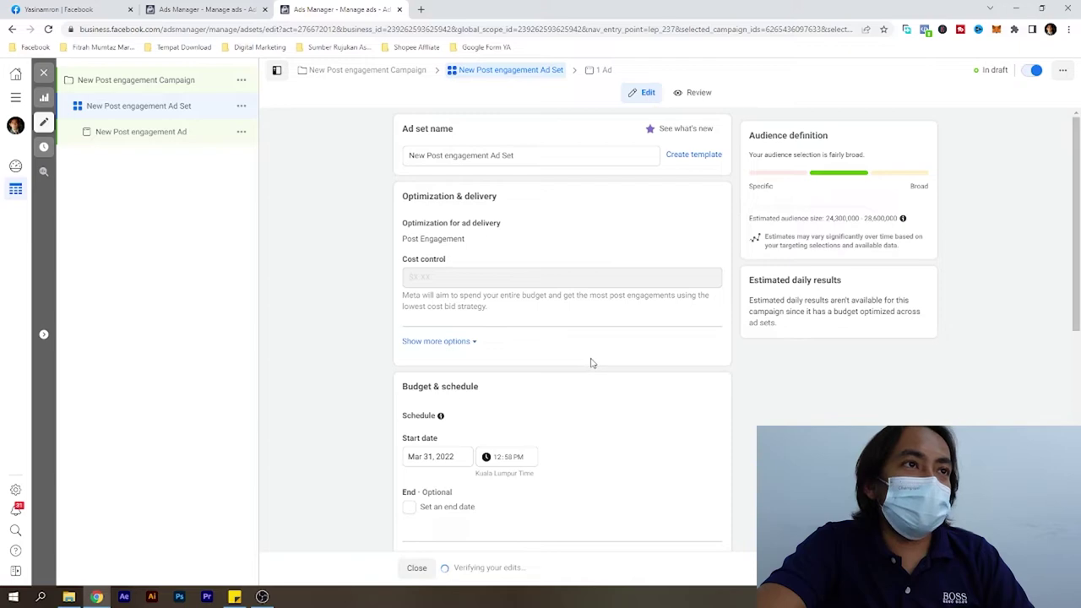
Compare the conversion settings of the simplified New Engagement Ad Set with the optimization settings of the classic New Post engagement Ad Set.
click(249, 8)
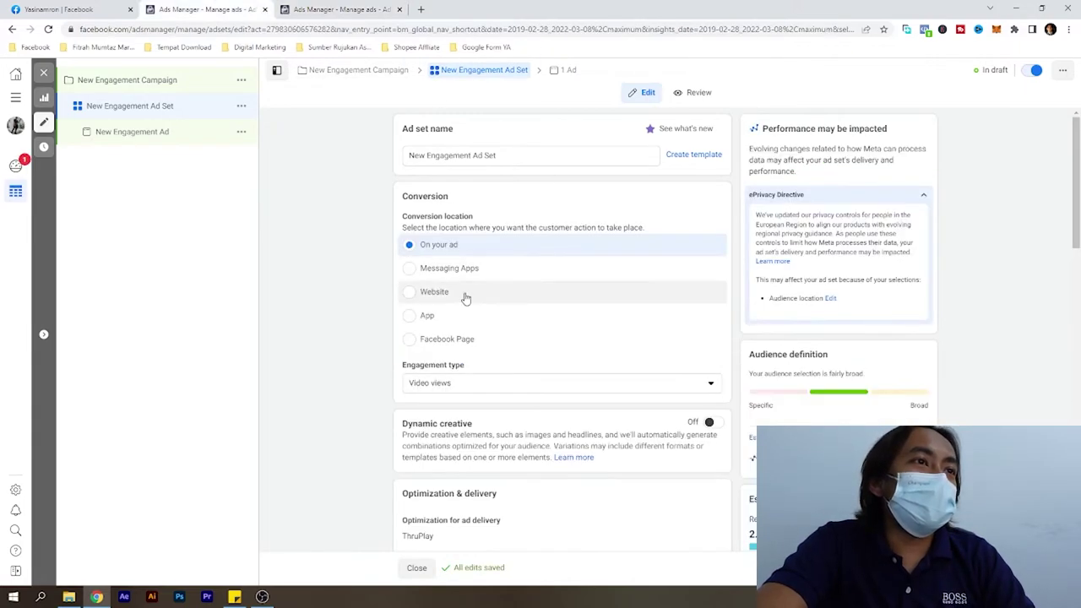
click(338, 9)
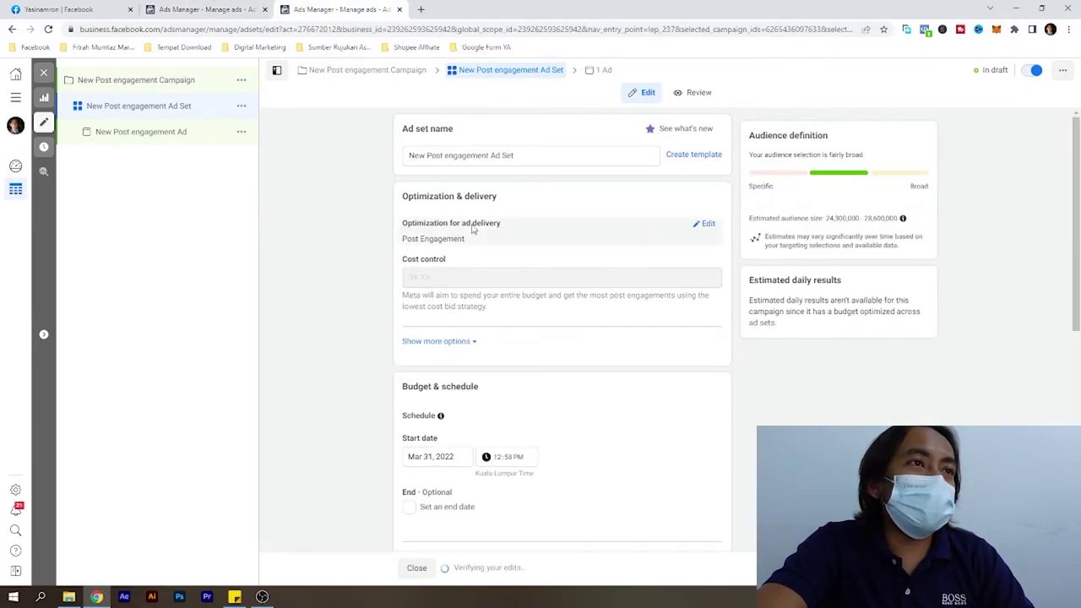
click(194, 9)
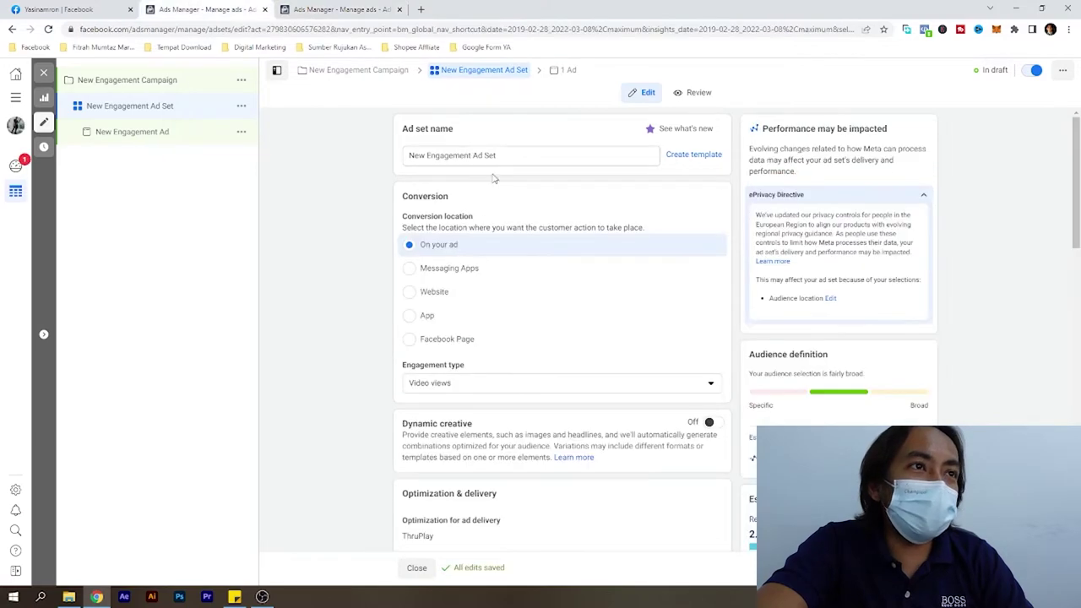
click(340, 8)
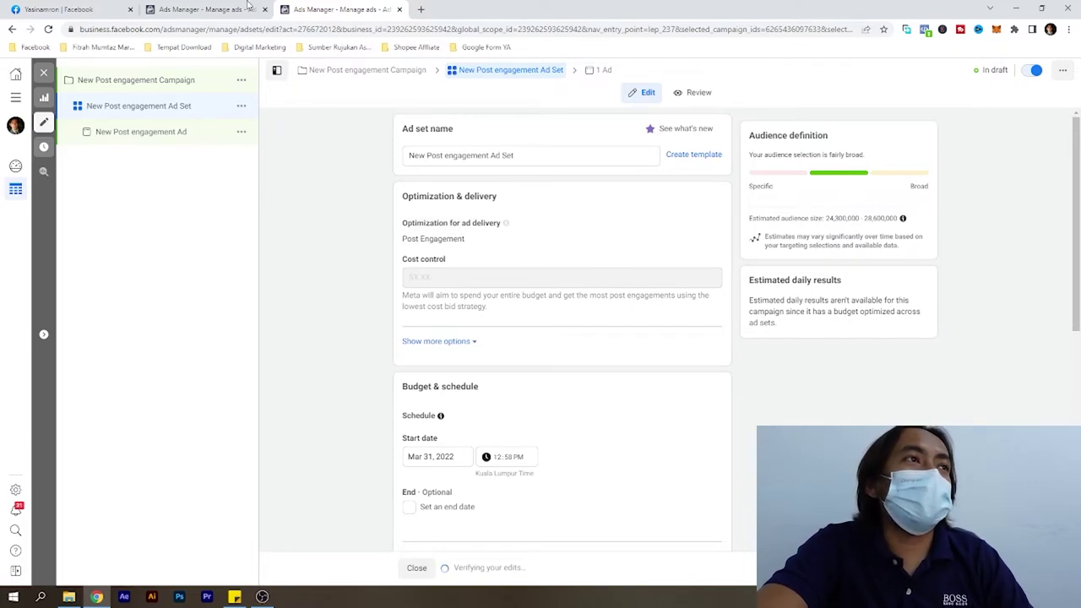
key(ctrl+shift+Tab)
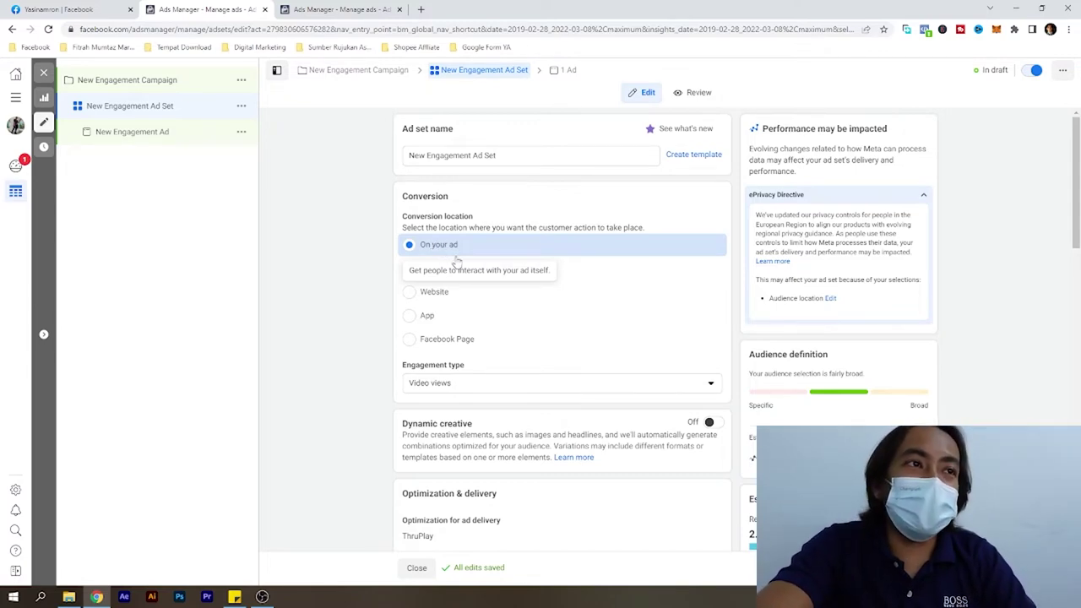
Try Messaging Apps, Website and App as the New Engagement Ad Set's conversion location, checking the app choices.
click(416, 272)
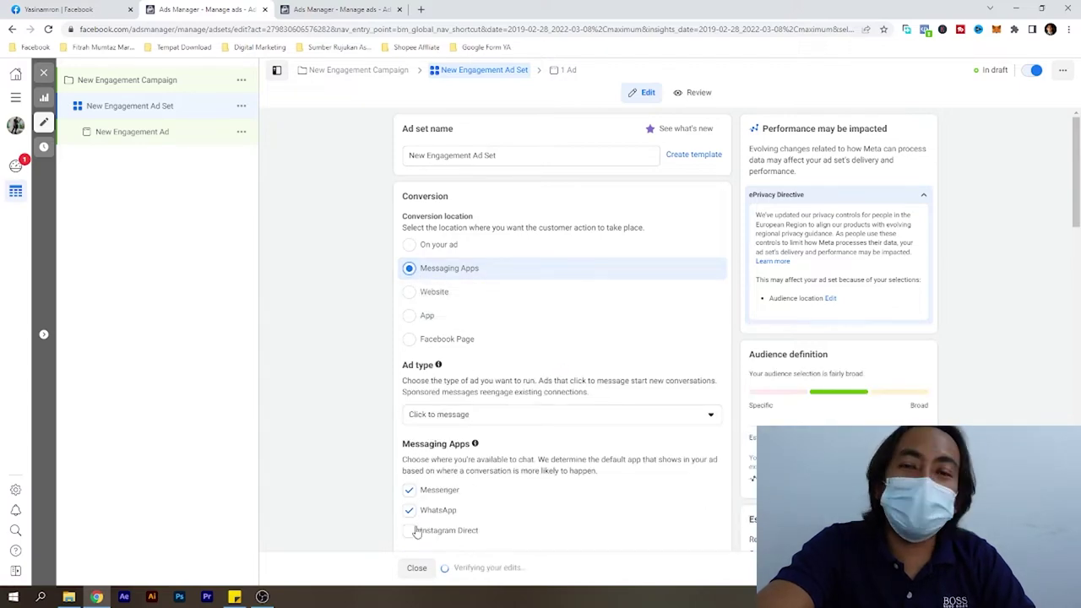
click(410, 291)
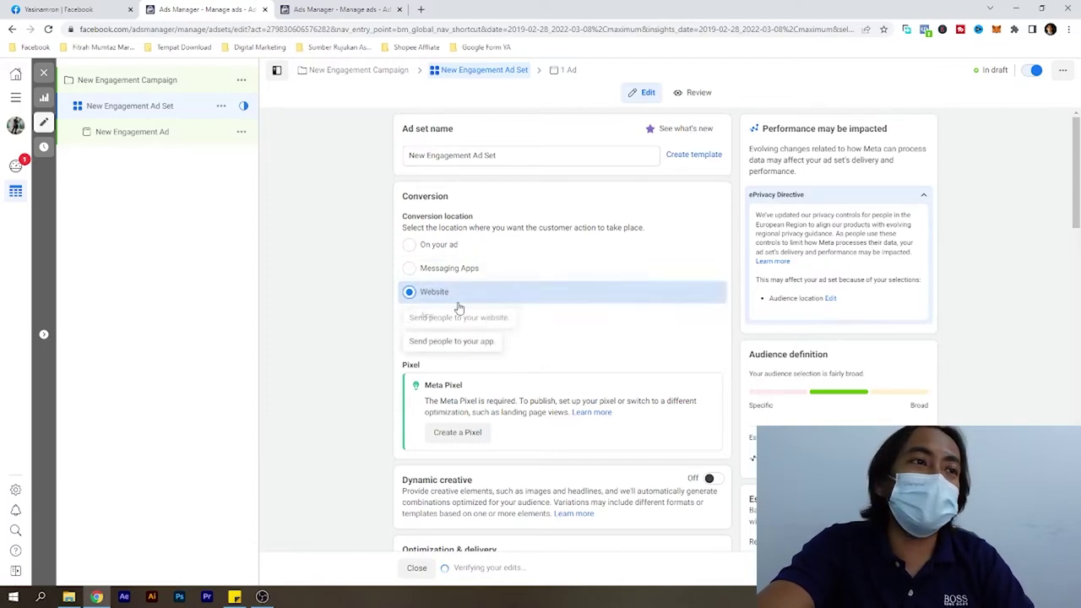
click(409, 315)
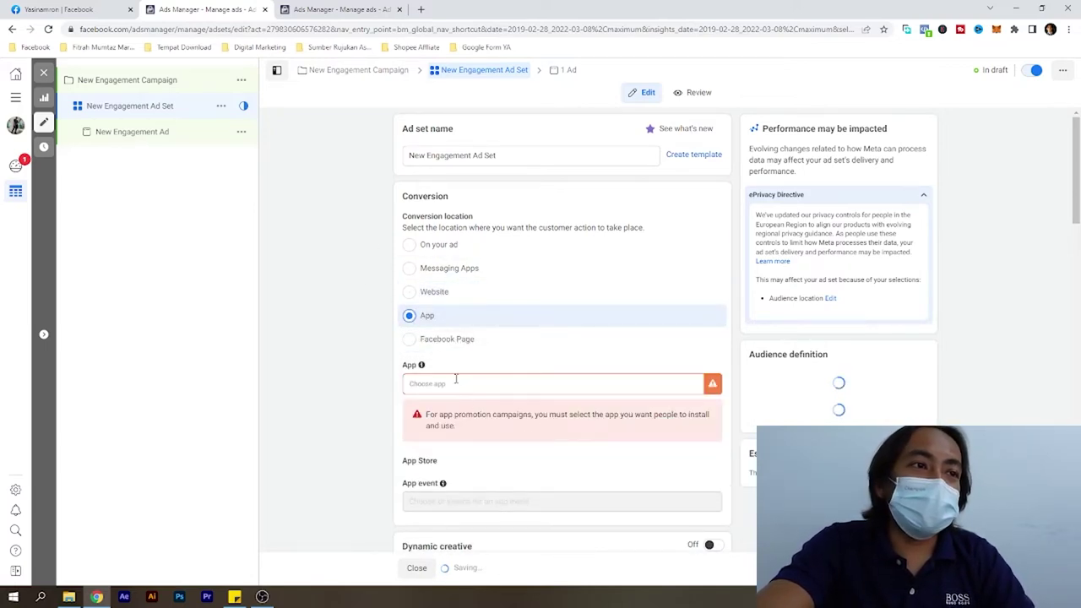
click(464, 385)
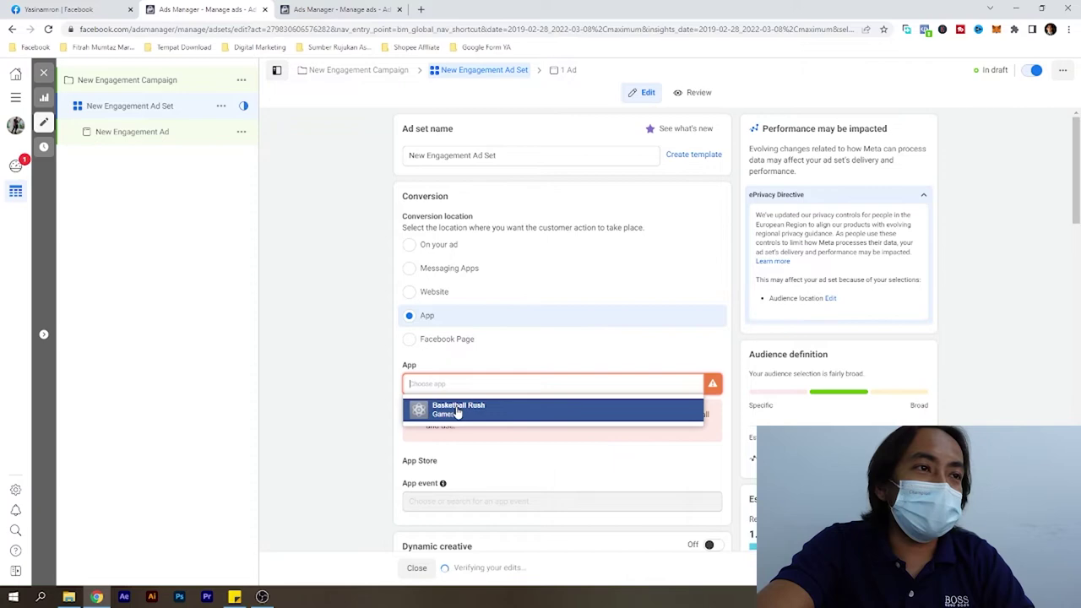
click(364, 377)
Try the Facebook Page conversion location with a Page found by searching for "ya", and return the conversion location to On your ad.
click(410, 338)
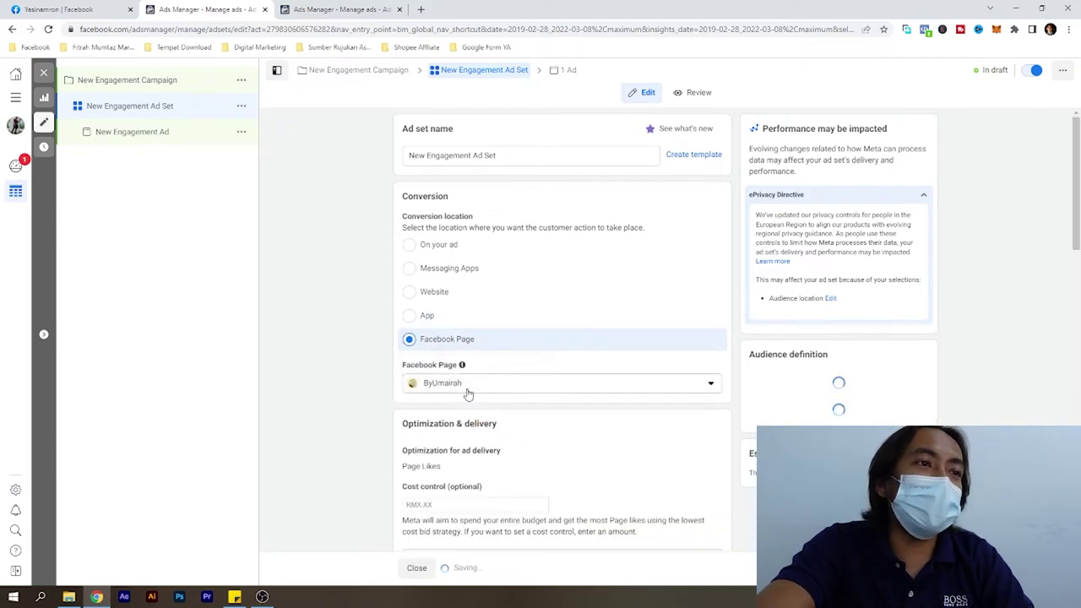
click(468, 389)
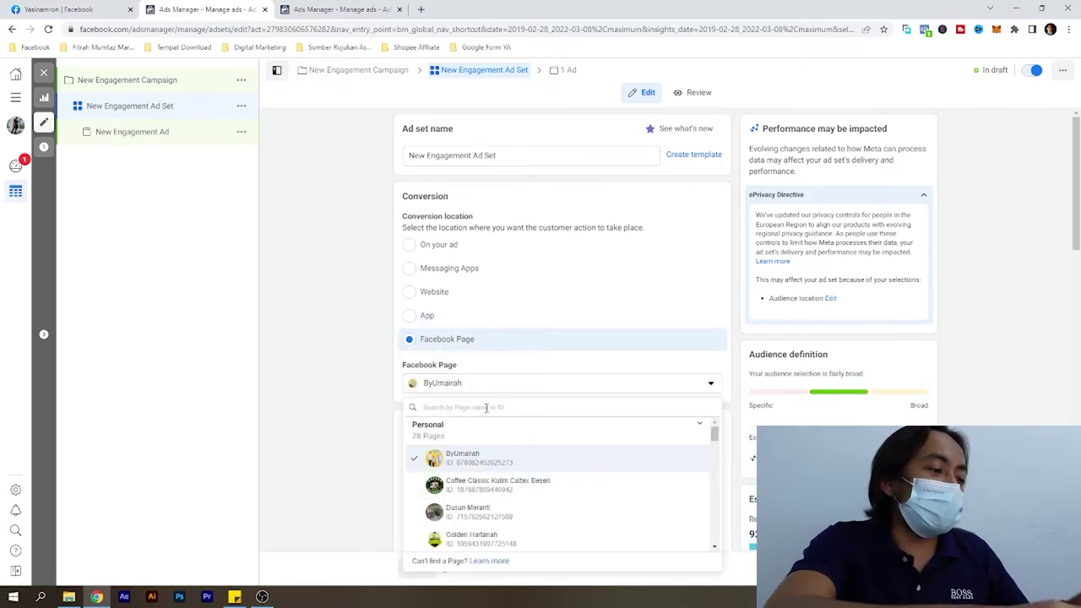
text(ya)
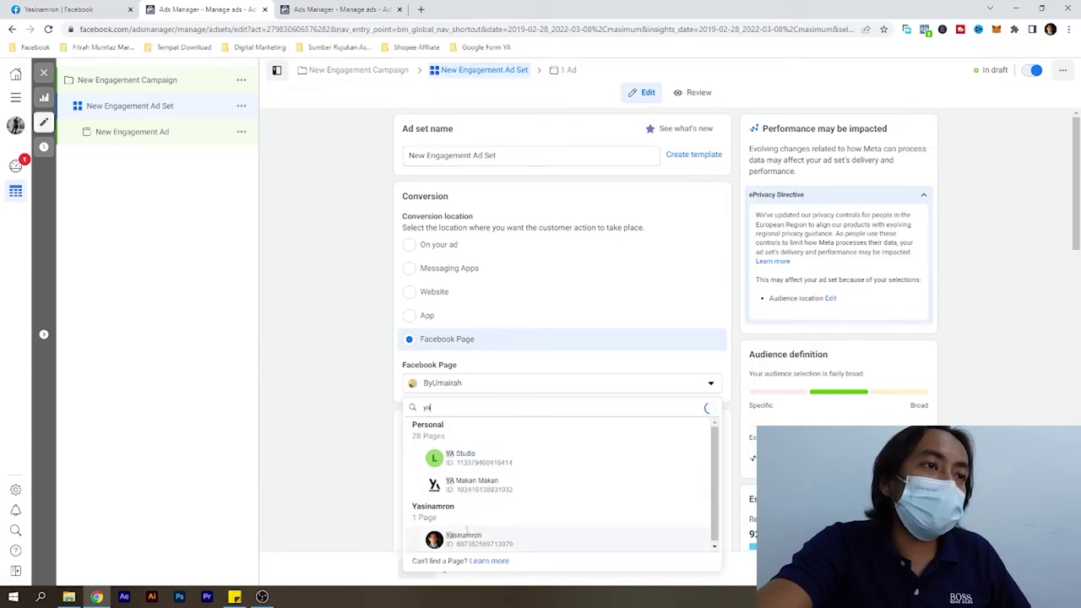
click(467, 537)
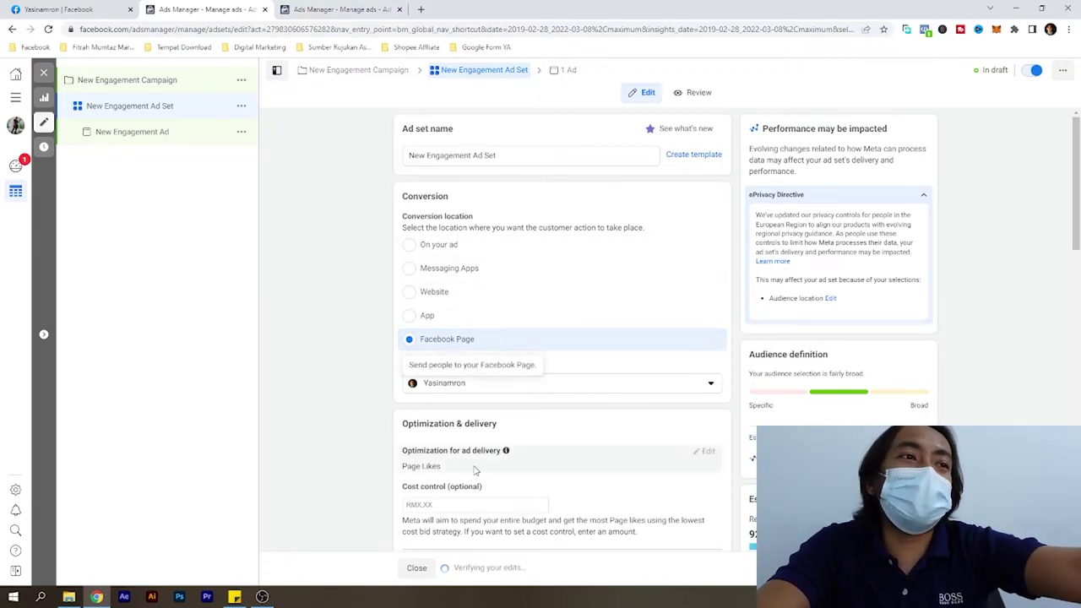
click(410, 245)
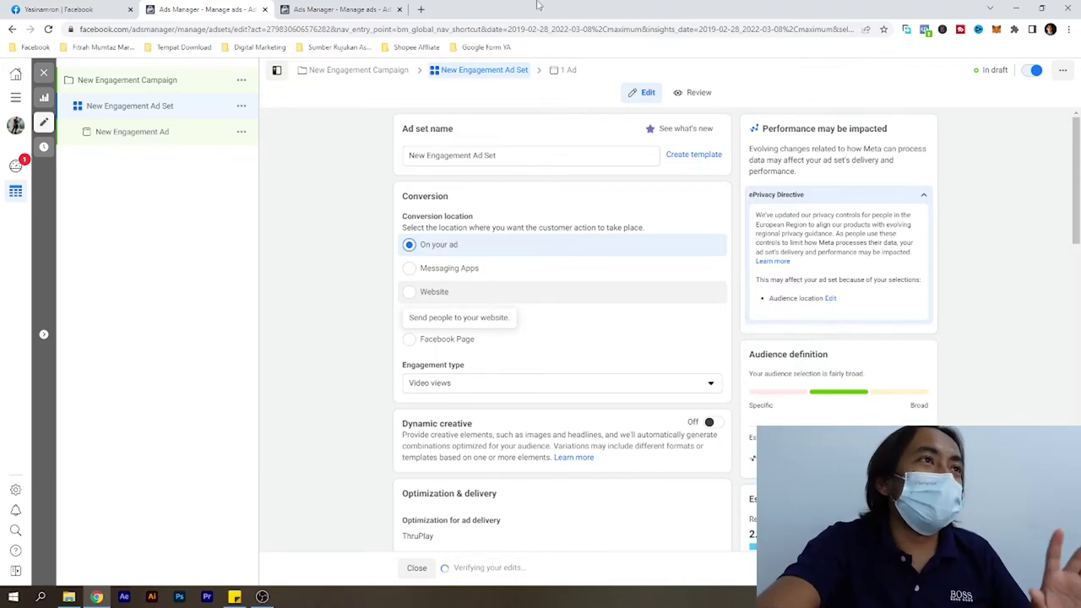
Review the classic campaign's objective and engagement types, trying Page likes and cancelling the change.
key(ctrl+Tab)
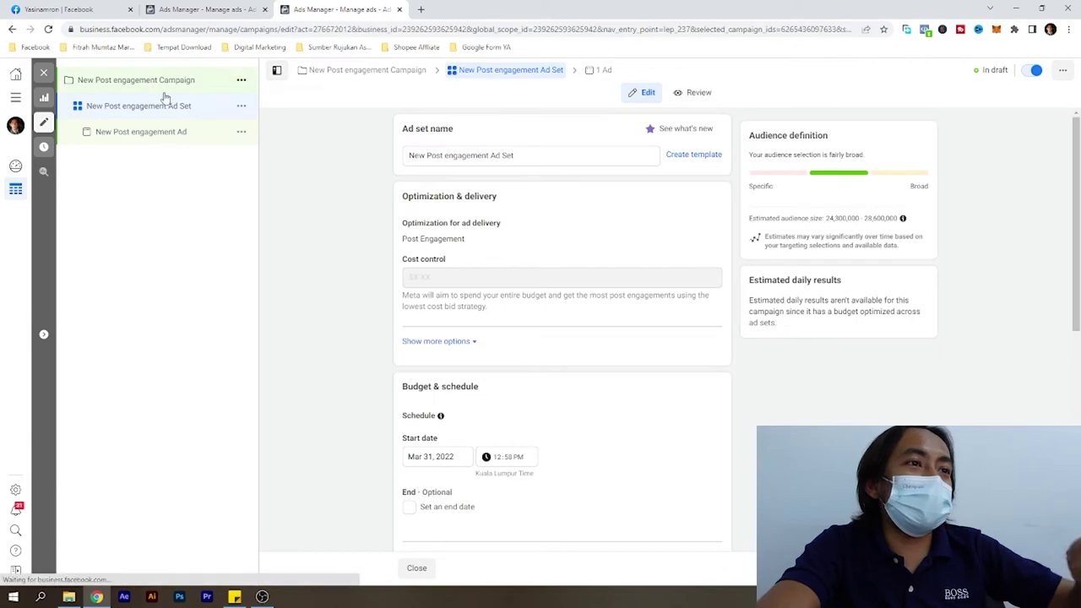
click(166, 95)
click(695, 361)
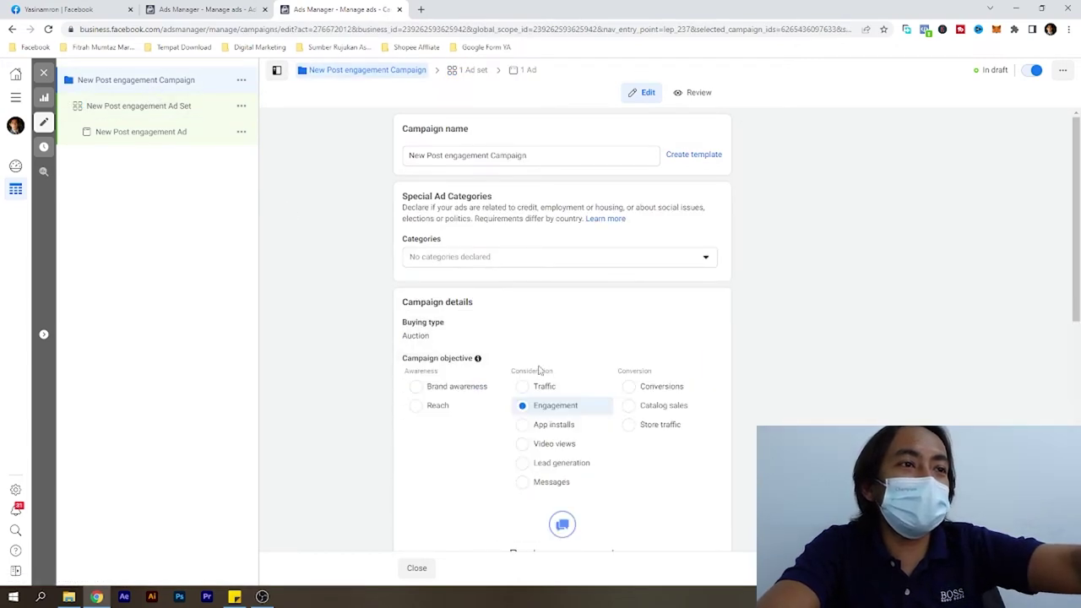
scroll(458, 449, down, 3)
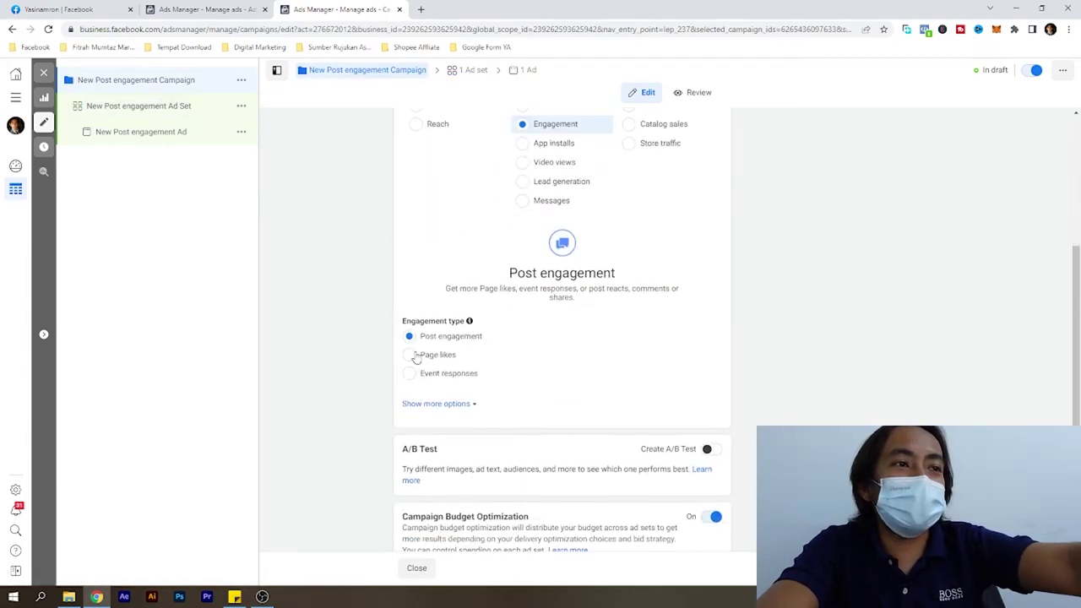
click(415, 358)
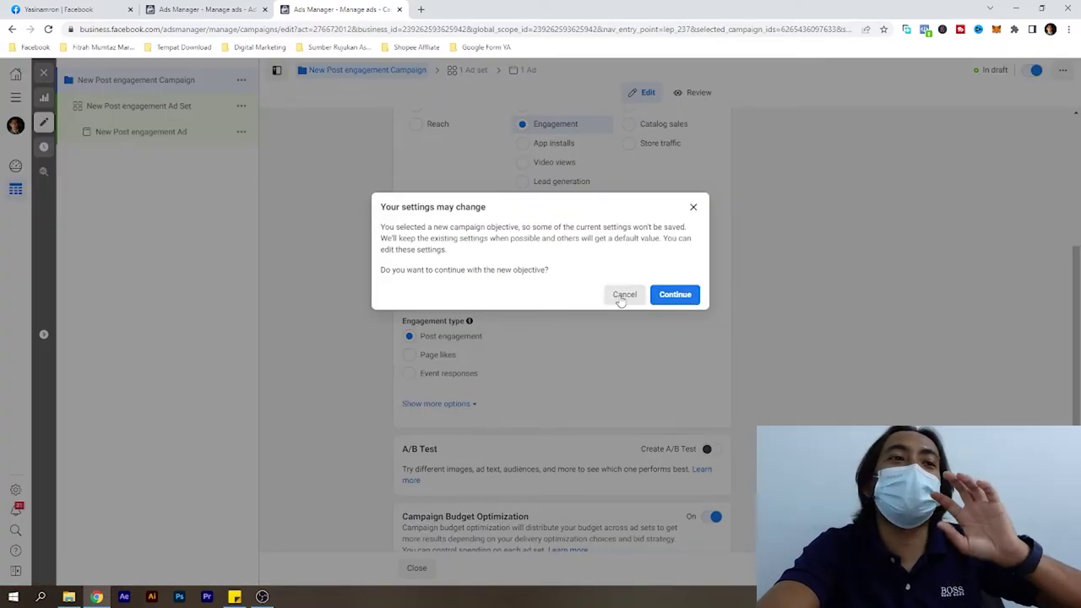
click(623, 295)
scroll(610, 309, up, 3)
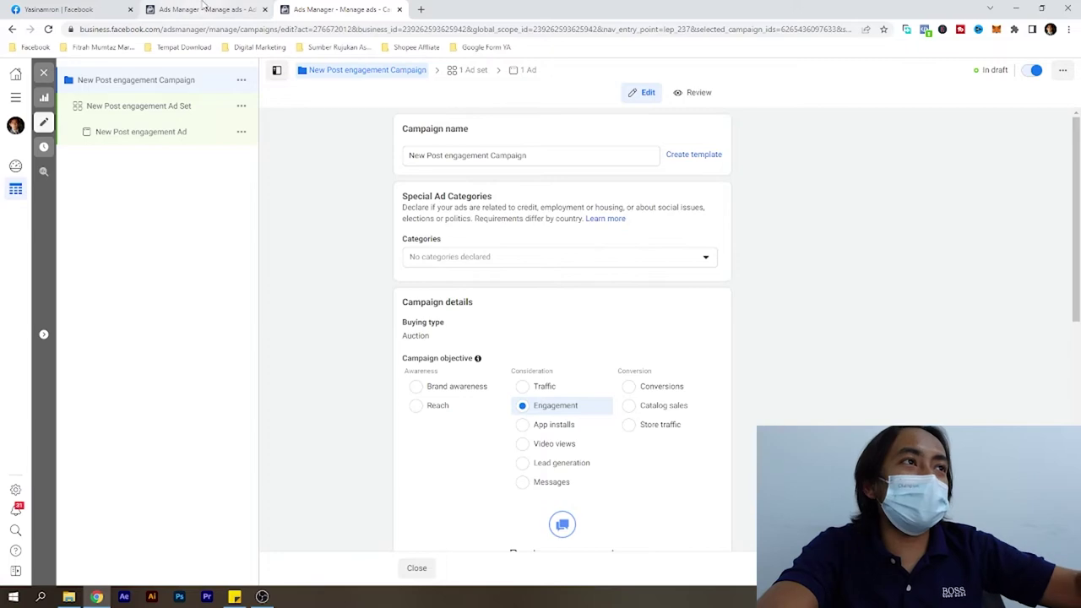
Compare the simplified ad set's conversion locations with the classic campaign's engagement types and budget settings.
click(204, 6)
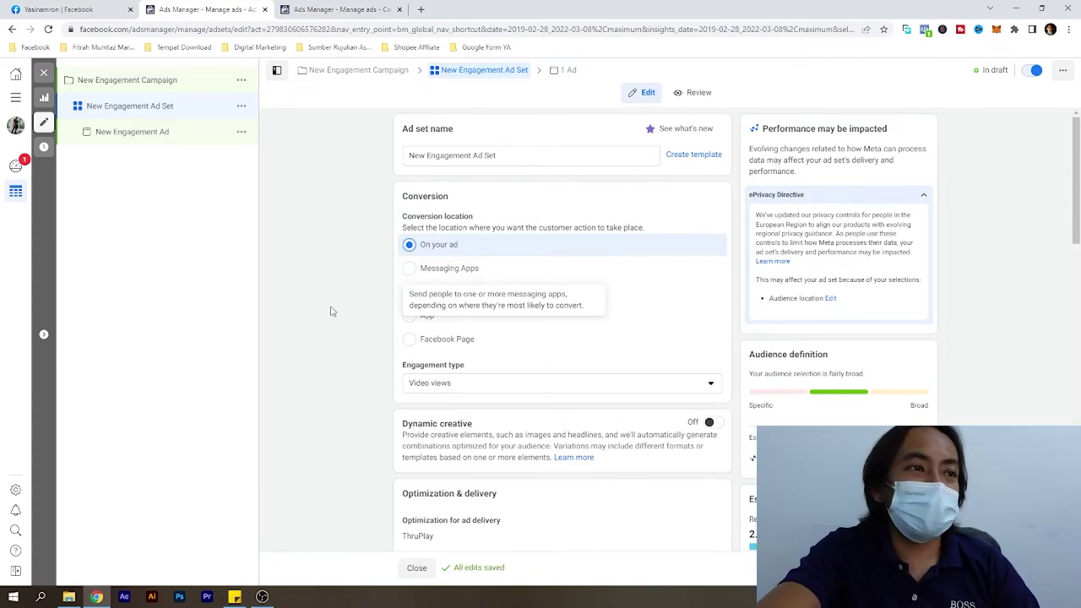
click(349, 7)
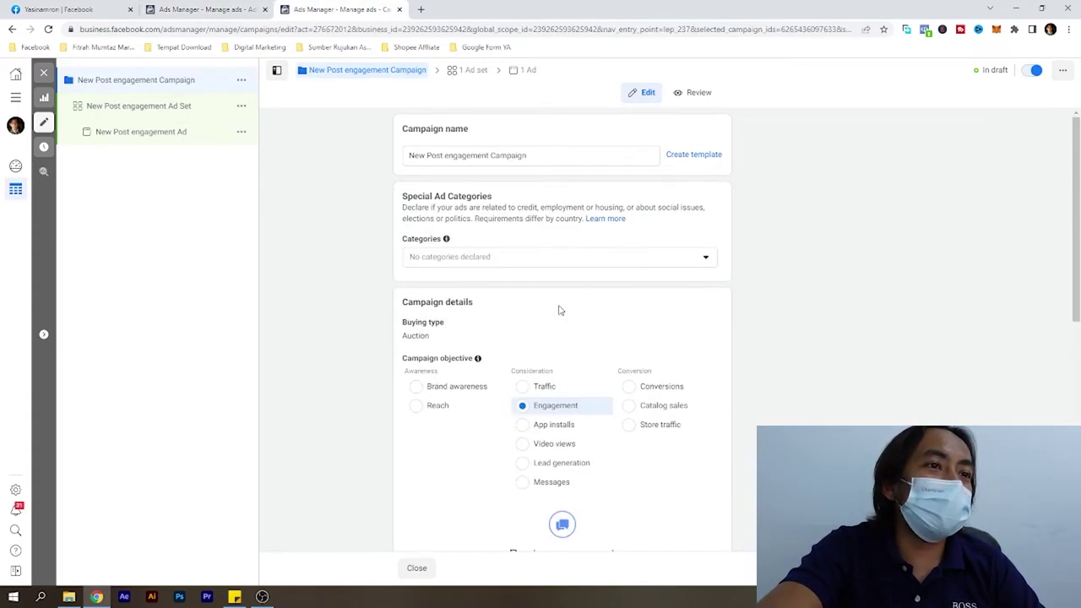
scroll(574, 377, down, 6)
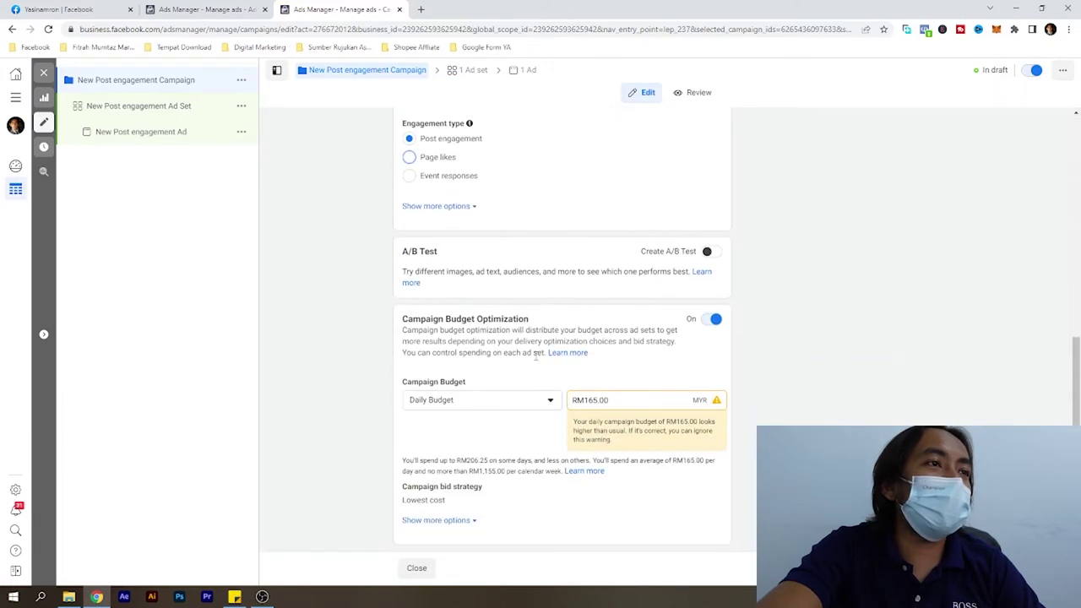
Set the simplified New Engagement Ad Set's engagement type to Post engagement.
click(202, 9)
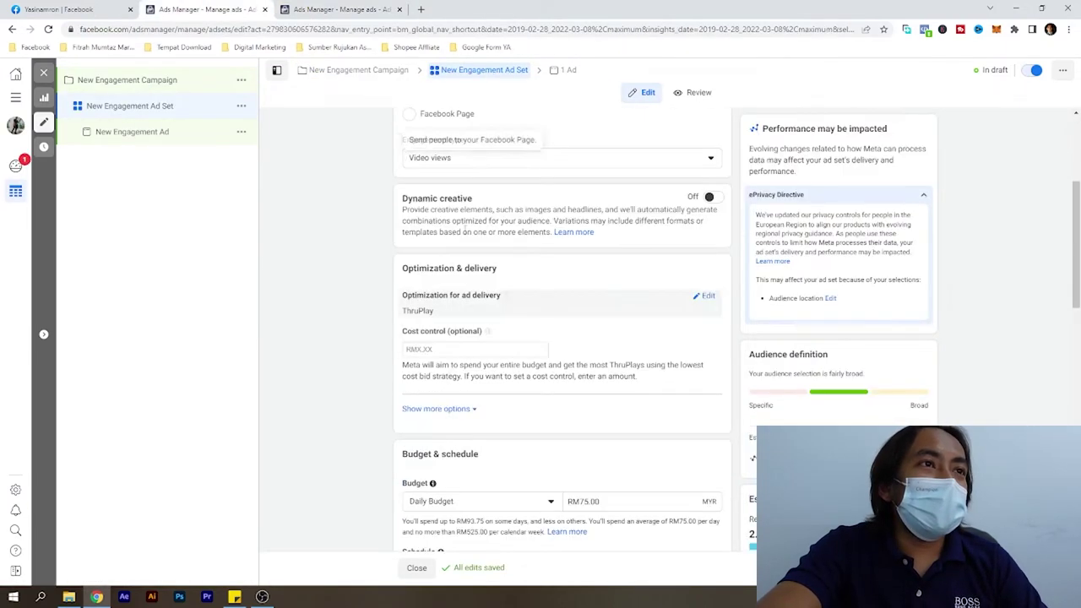
click(478, 270)
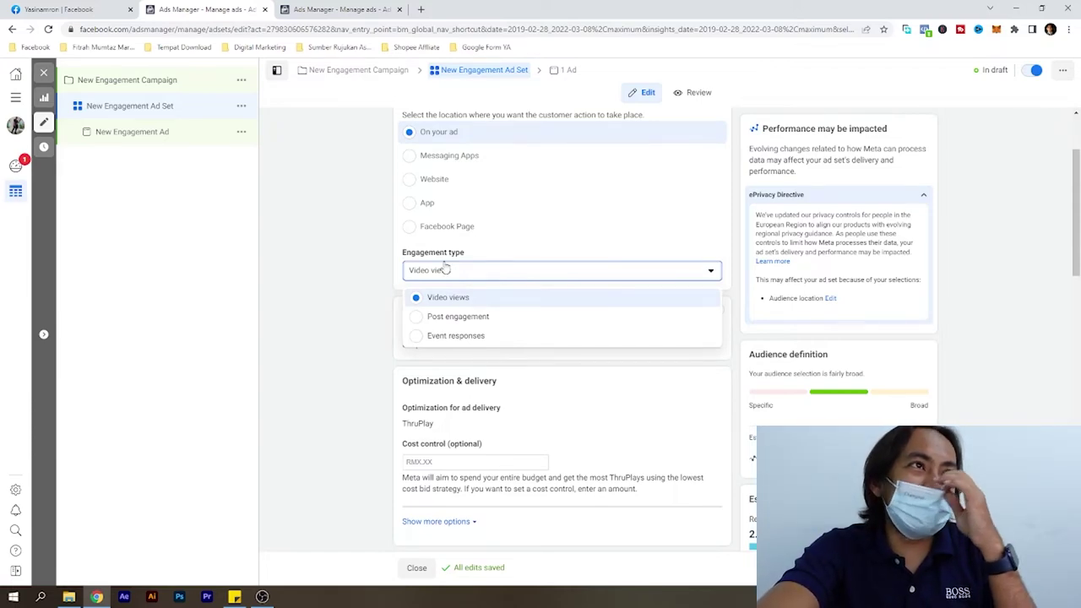
click(367, 12)
scroll(537, 431, down, 4)
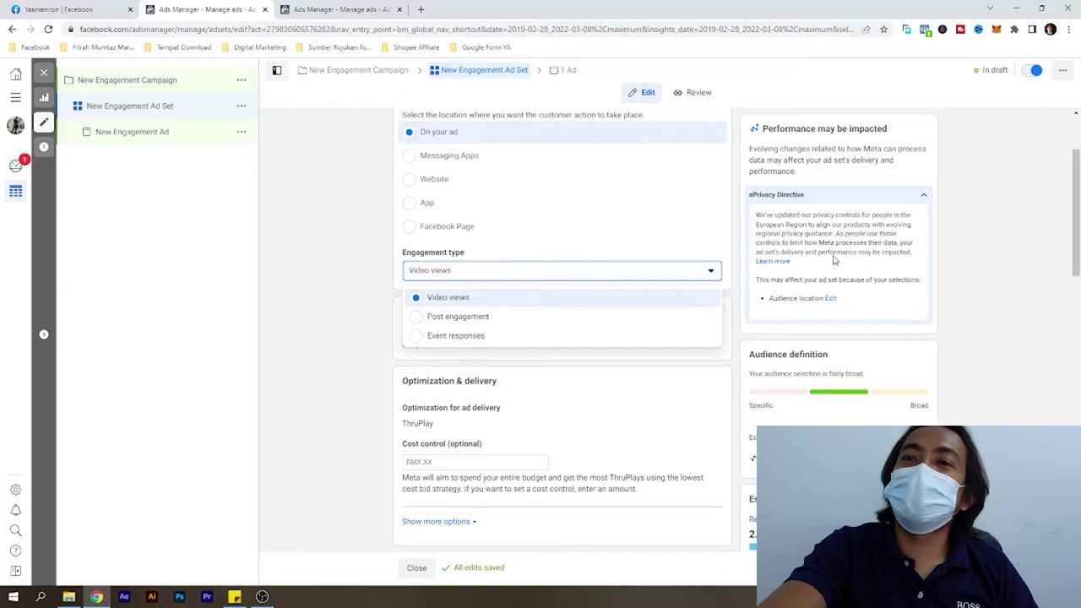
click(421, 328)
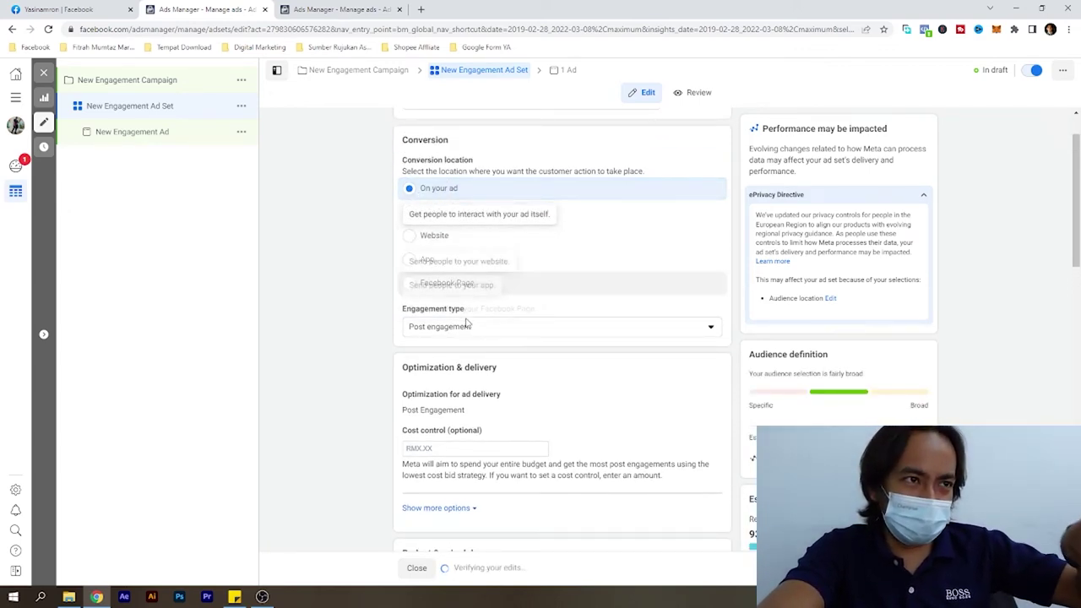
Compare the optimization and cost control settings of the simplified ad set with those of the classic Post engagement ad set.
scroll(473, 355, down, 2)
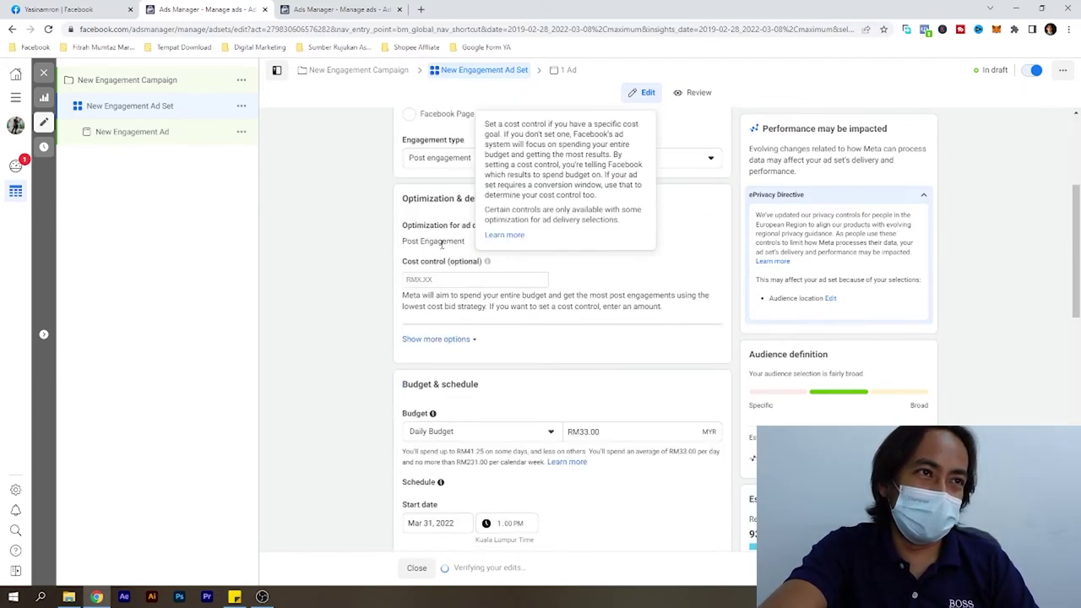
key(ctrl+Tab)
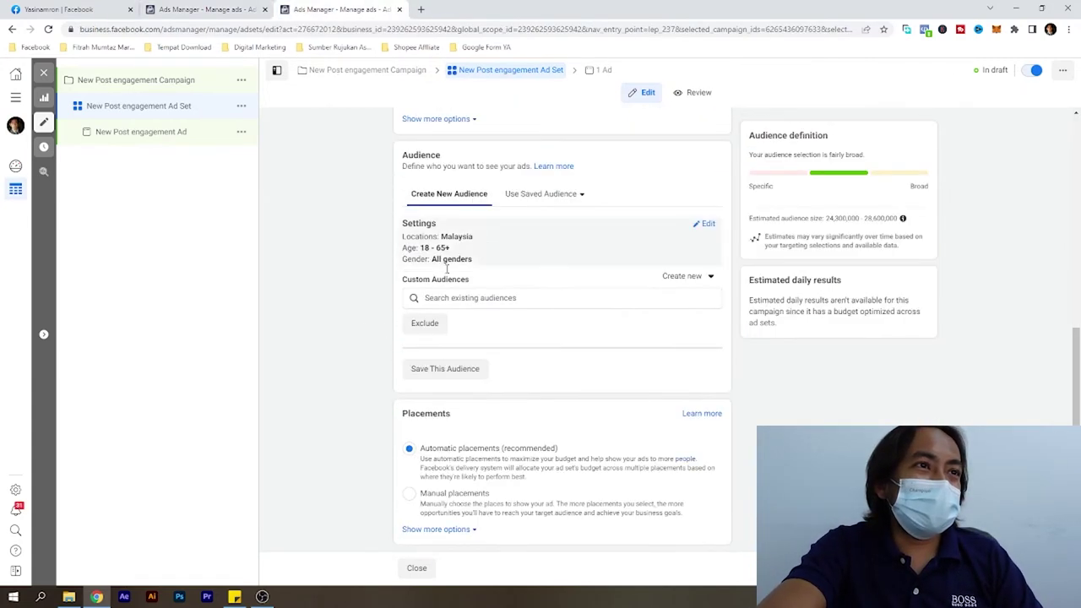
scroll(457, 227, up, 4)
scroll(435, 212, up, 1)
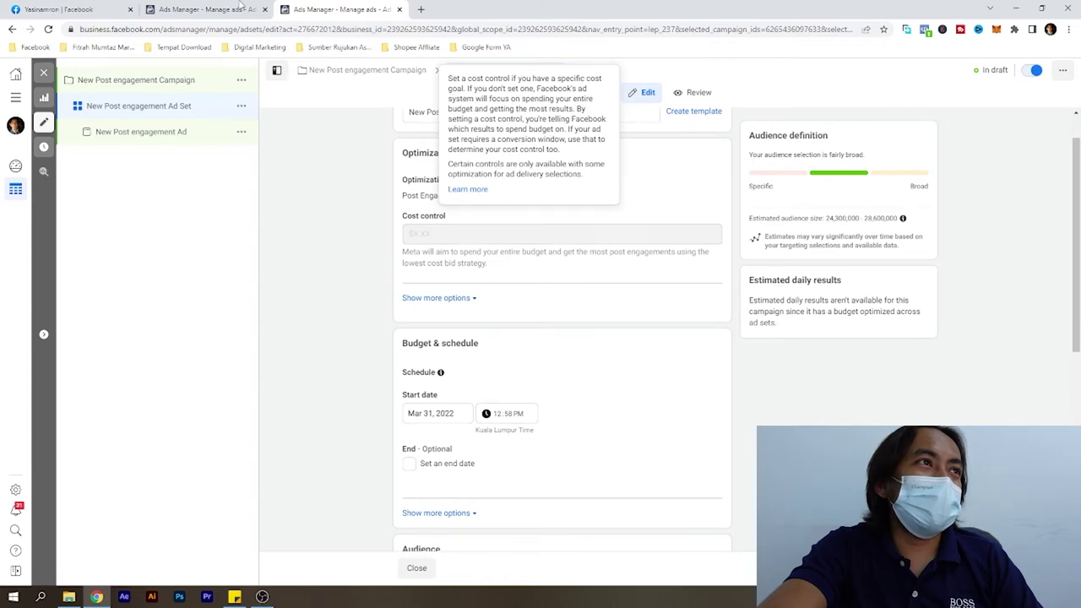
scroll(452, 221, up, 1)
key(ctrl+shift+Tab)
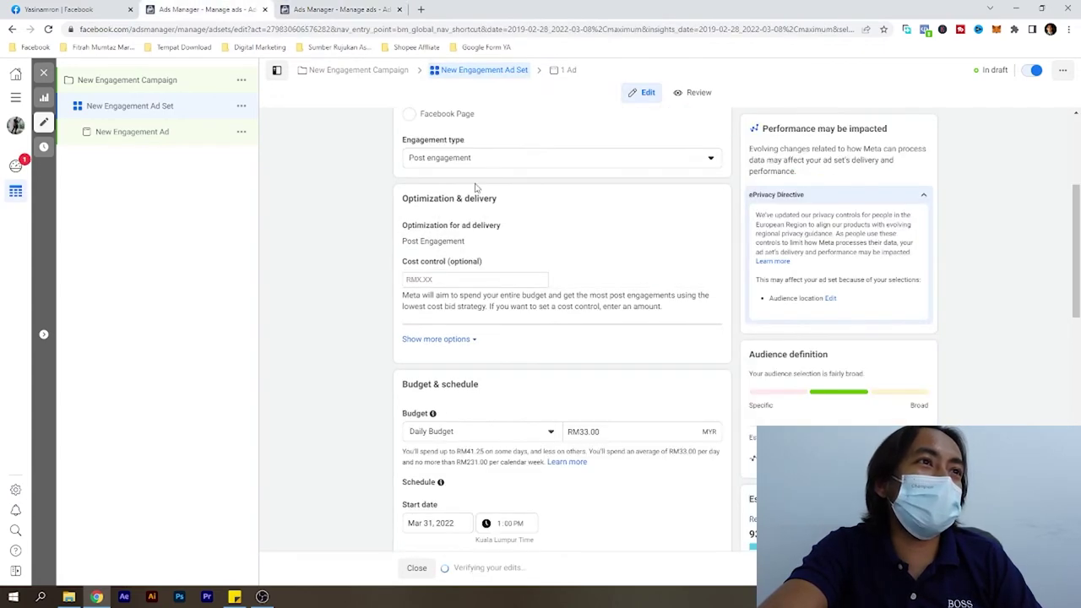
scroll(474, 208, up, 3)
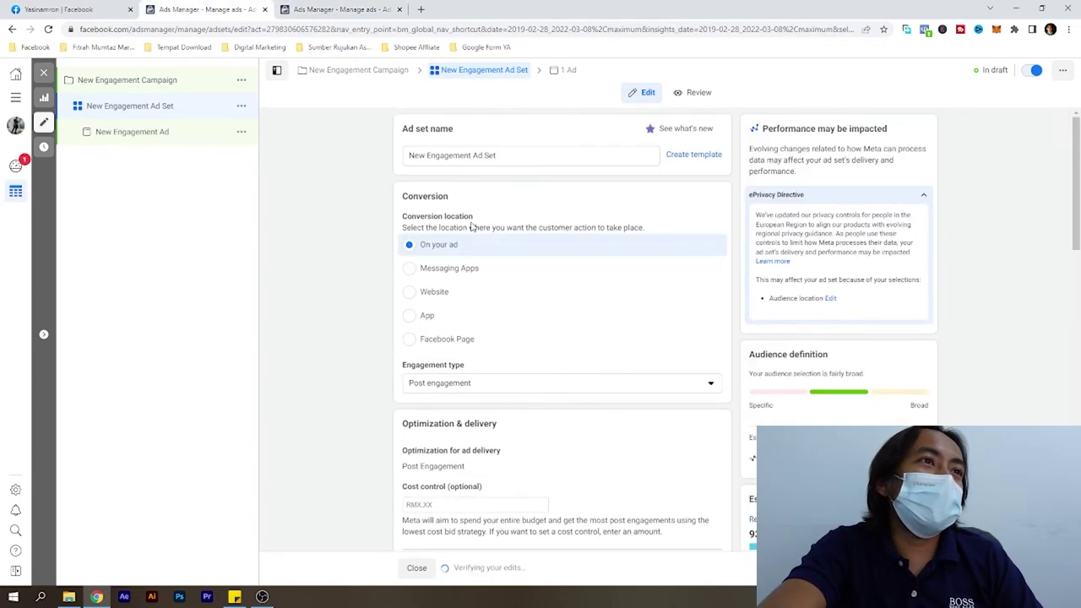
Compare the remaining classic ad set sections with the simplified ad set, down to its Budget & schedule settings.
click(340, 9)
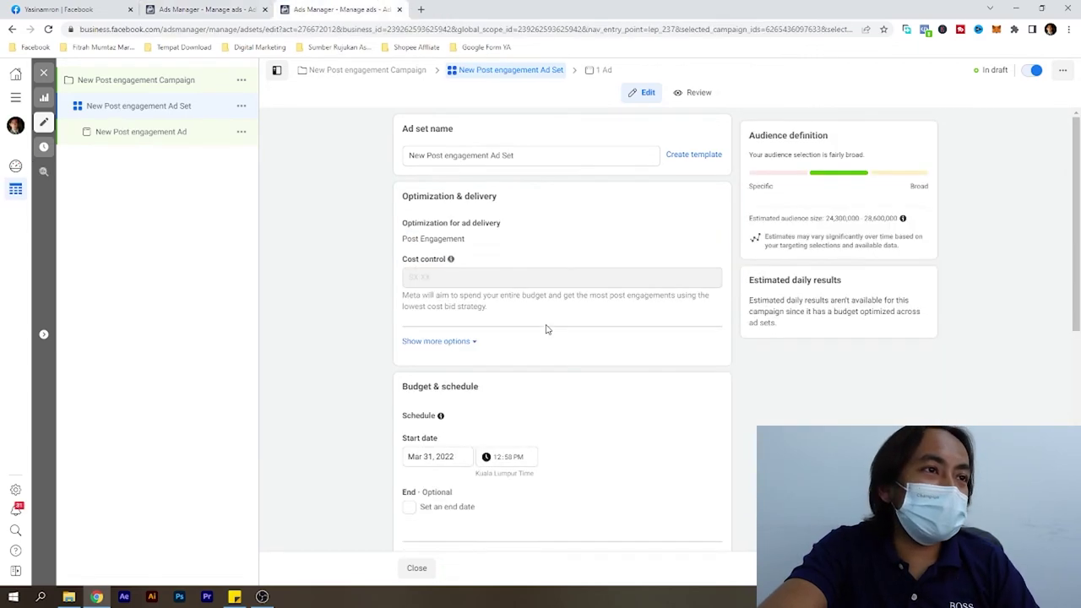
scroll(549, 338, down, 5)
scroll(537, 463, up, 5)
scroll(537, 463, up, 1)
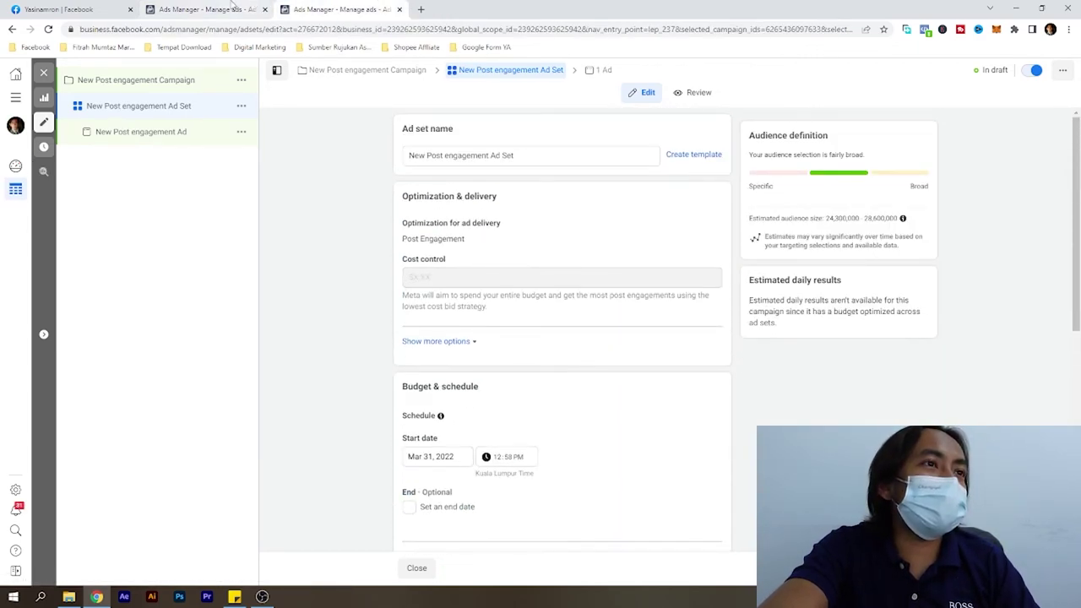
click(218, 9)
scroll(549, 379, down, 4)
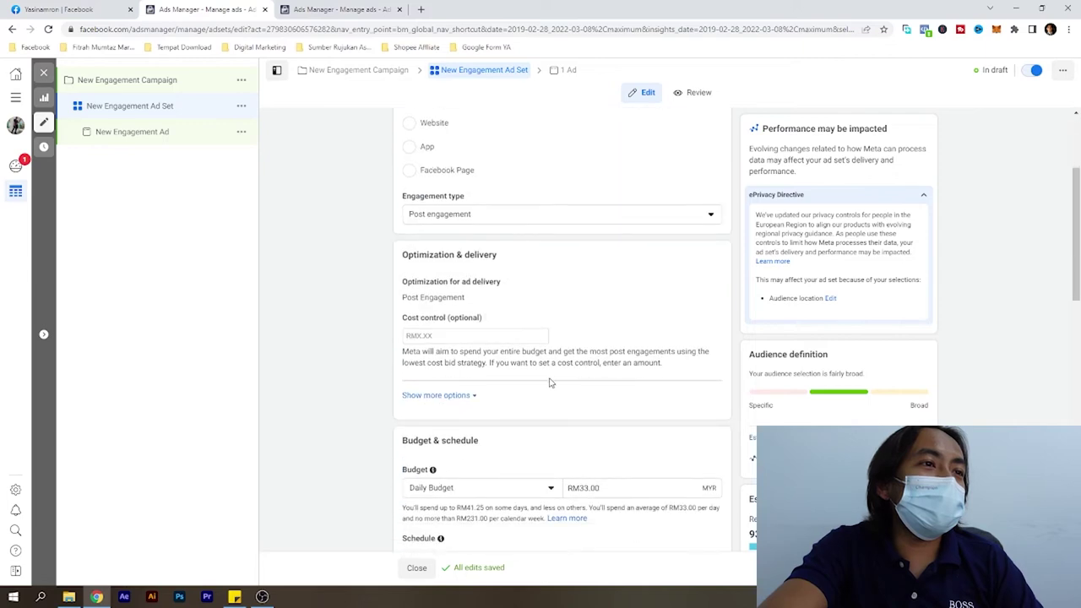
scroll(473, 430, down, 5)
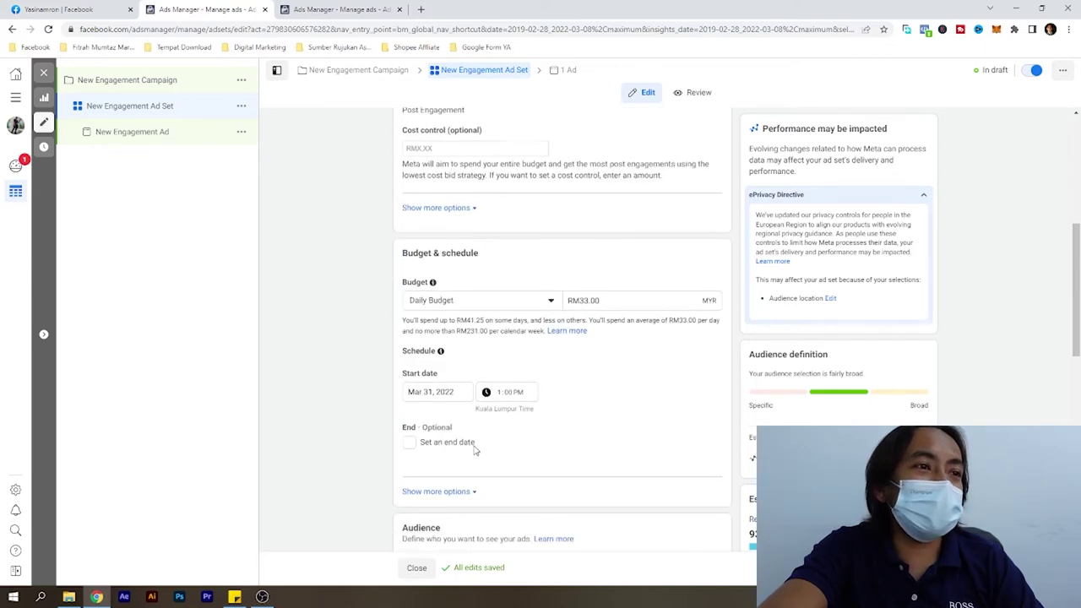
Compare the schedule and audience settings of the classic Post engagement ad set with those of the simplified Engagement ad set.
click(309, 8)
scroll(511, 389, down, 3)
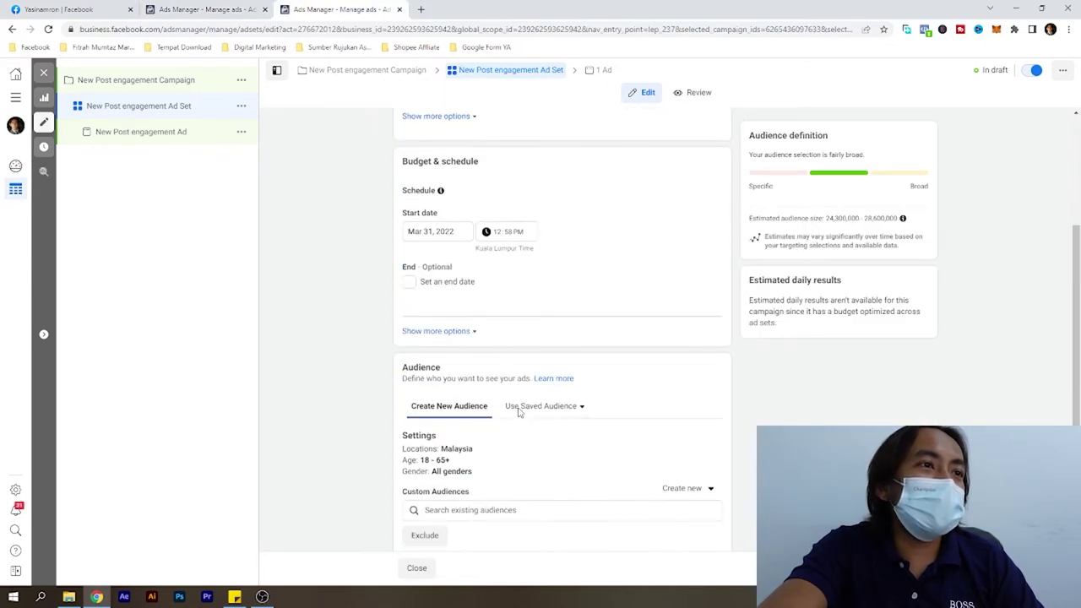
scroll(446, 395, down, 3)
click(202, 9)
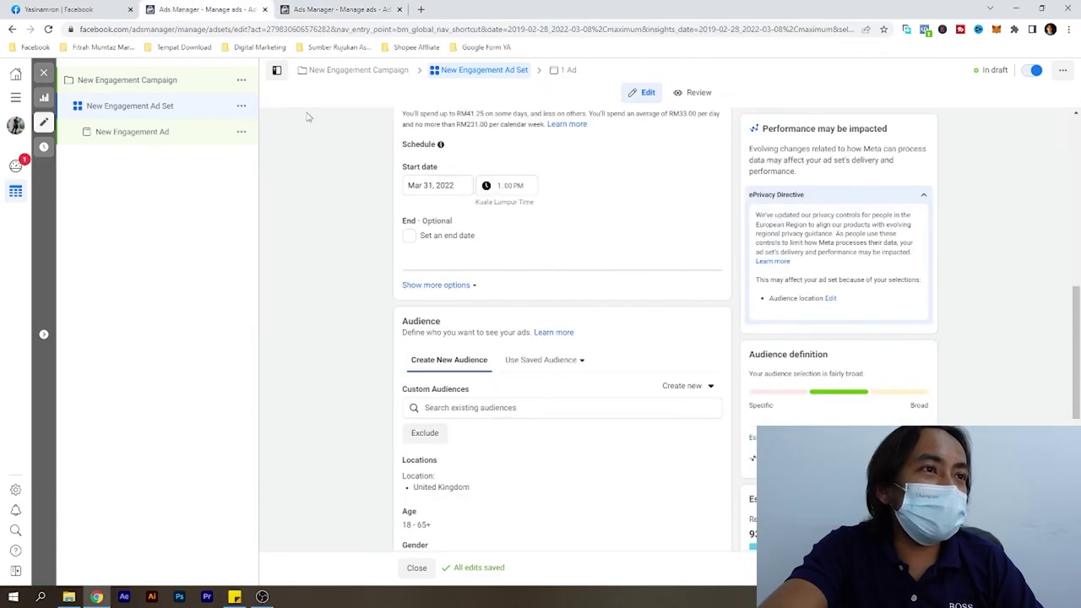
scroll(465, 389, down, 3)
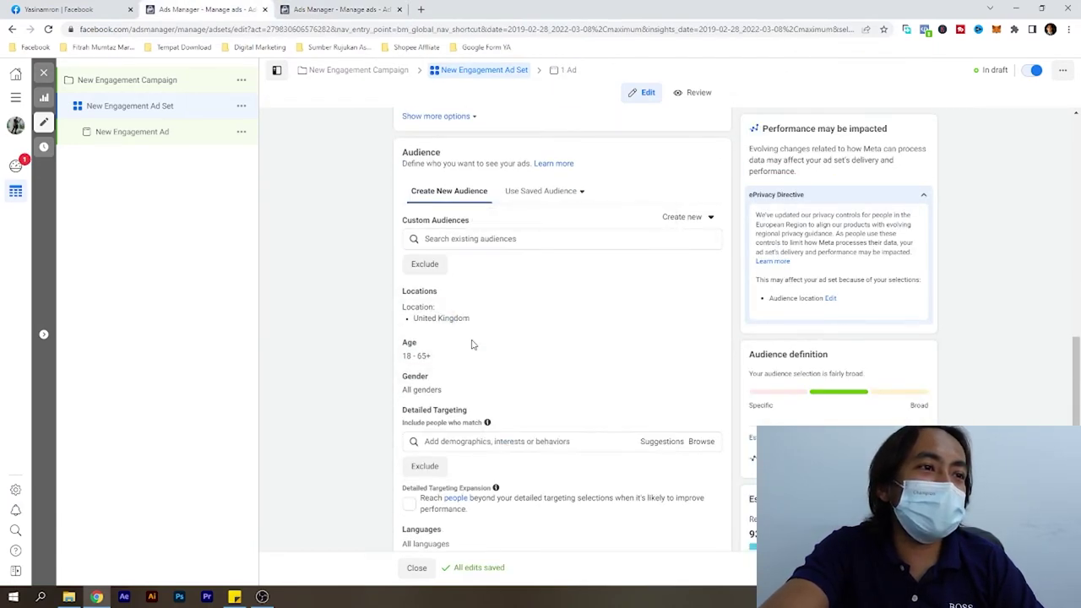
scroll(478, 473, down, 2)
scroll(468, 437, up, 1)
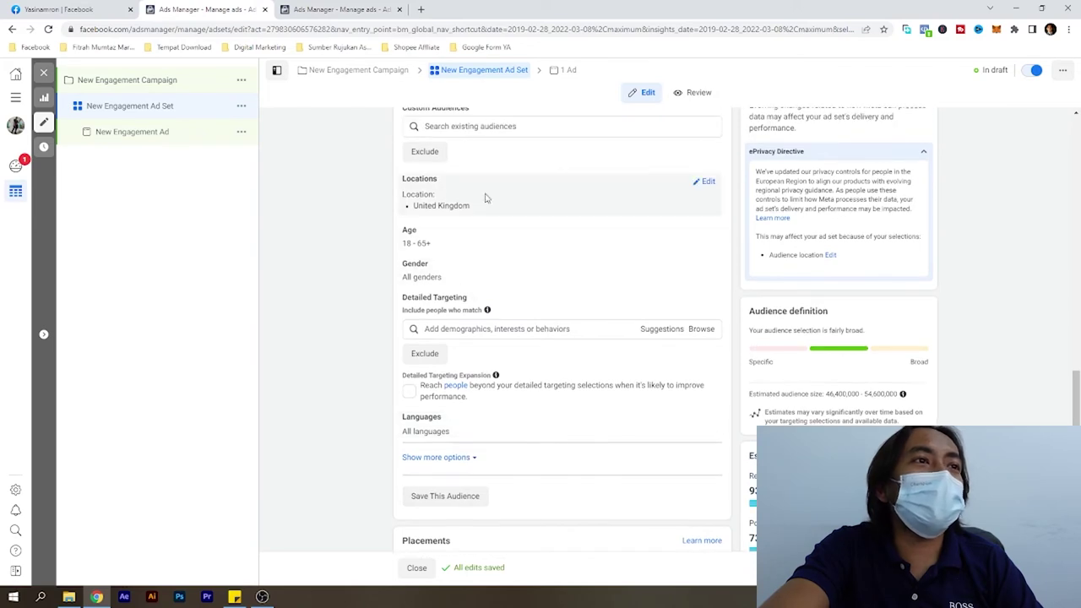
click(342, 8)
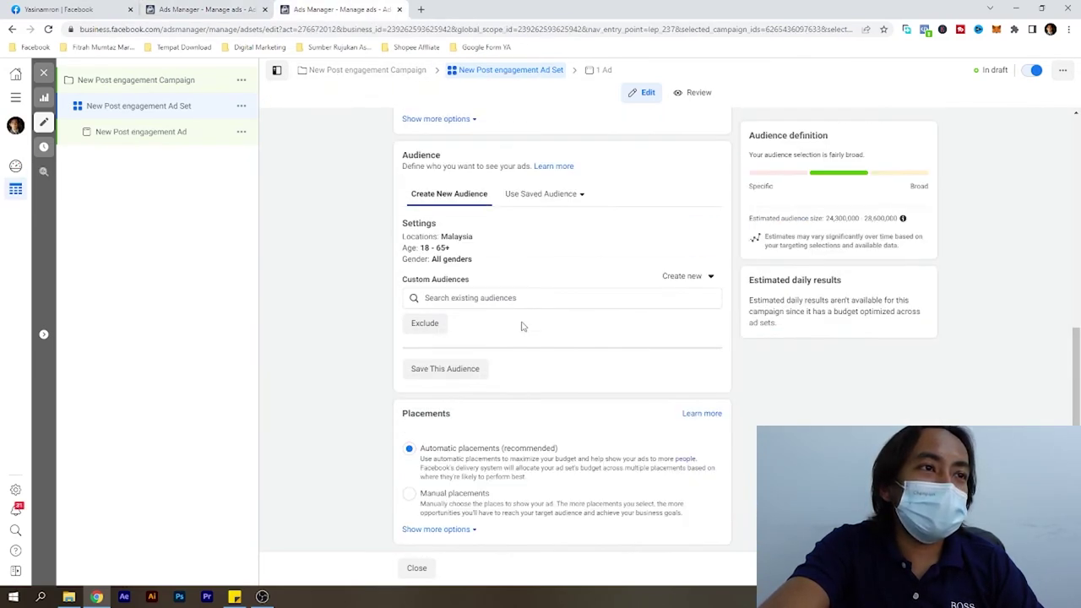
Switch the simplified New Engagement Ad Set to Manual placements and review its device choices and placement list.
click(211, 10)
scroll(485, 375, down, 2)
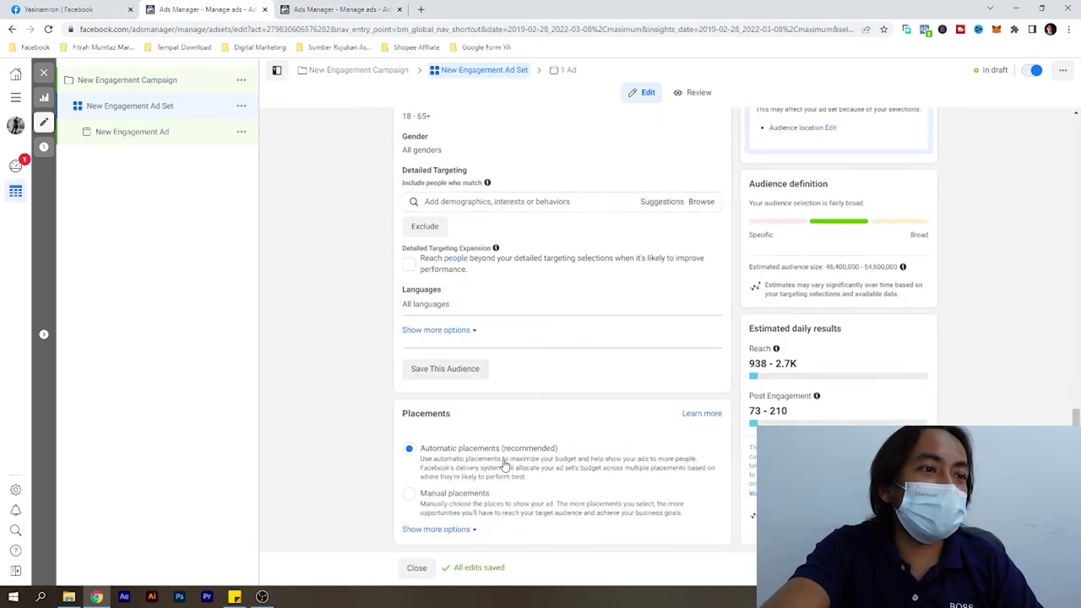
click(438, 530)
scroll(439, 308, down, 3)
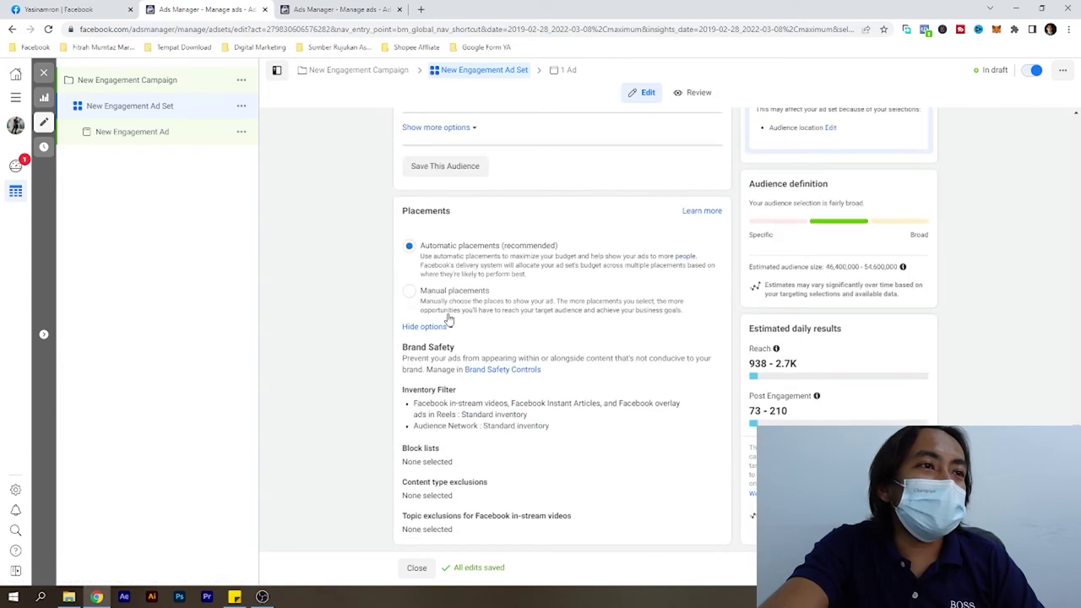
click(431, 292)
scroll(499, 374, down, 2)
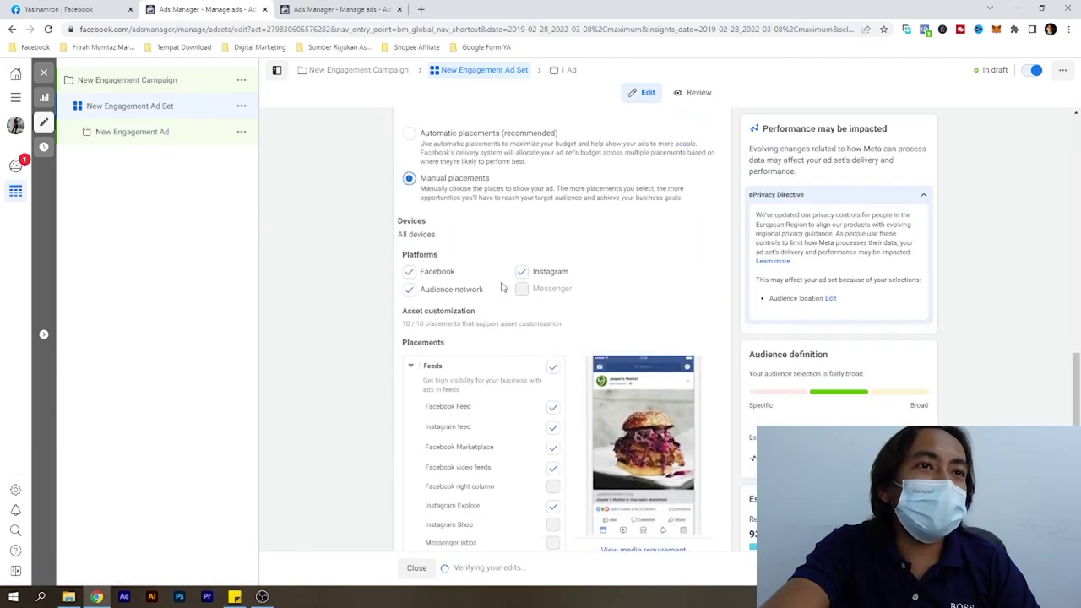
click(526, 241)
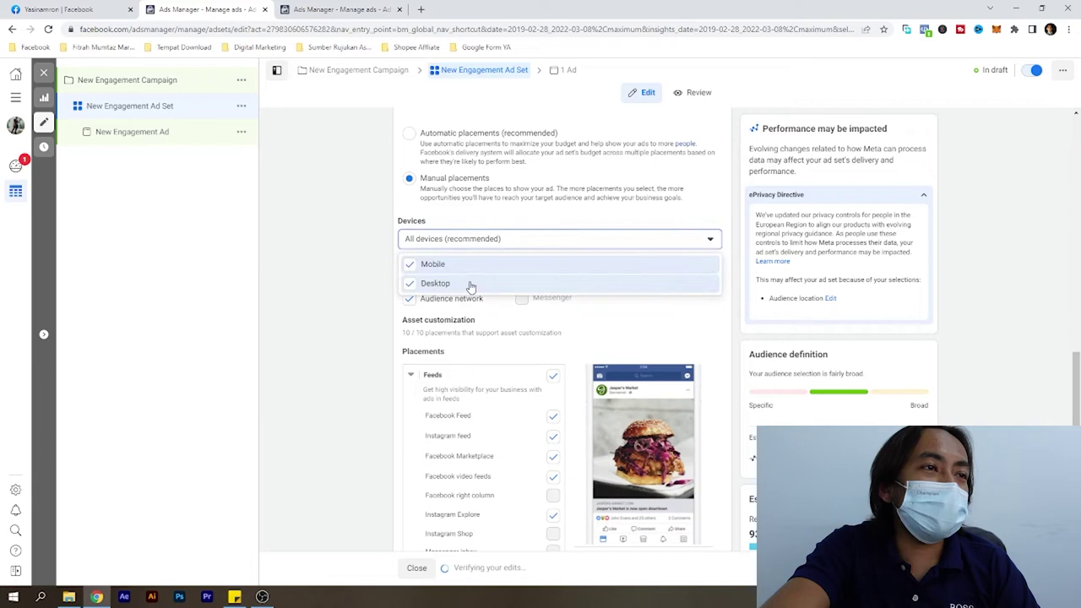
click(367, 285)
scroll(502, 370, down, 6)
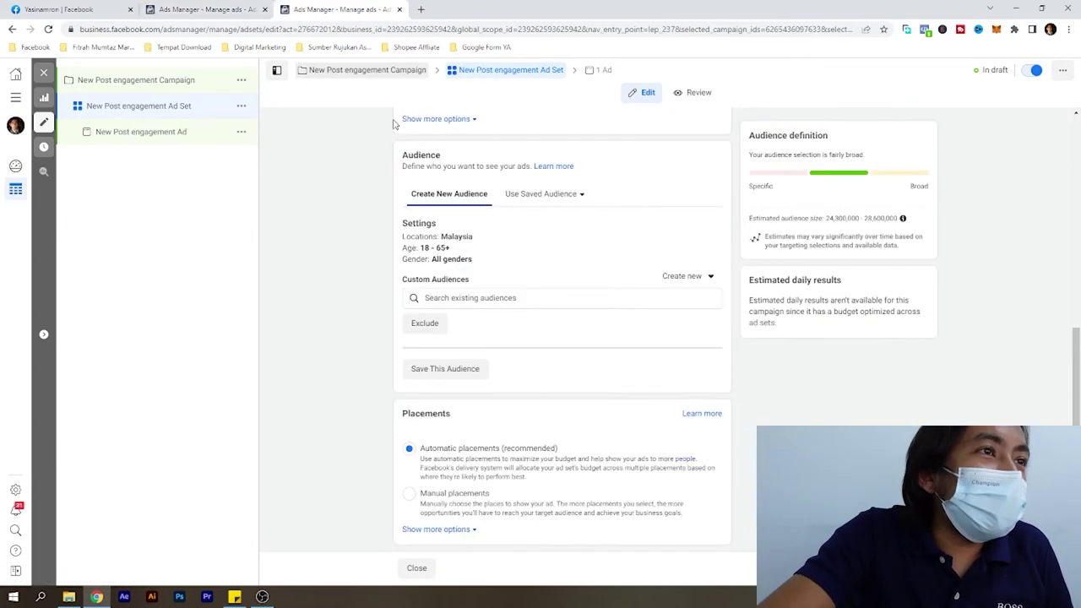
Switch the classic New Post engagement Ad Set to Manual placements and review its platforms and placements.
click(410, 497)
scroll(497, 400, down, 3)
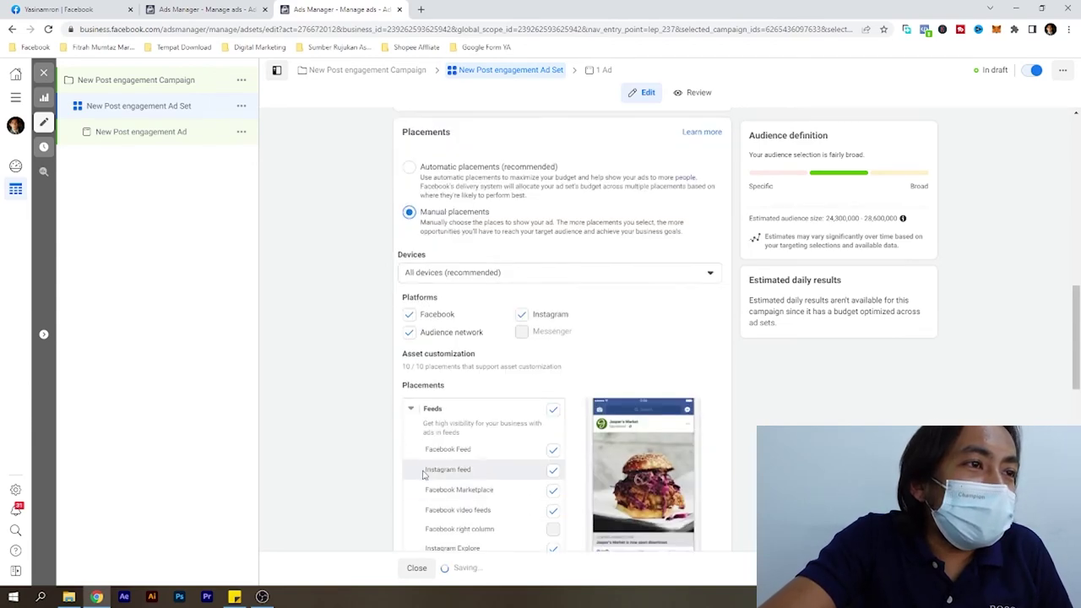
scroll(497, 399, down, 4)
Examine the simplified ad set's remaining placements, mobile device options and Brand Safety settings, including block lists, and return to its Audience section.
scroll(497, 399, down, 2)
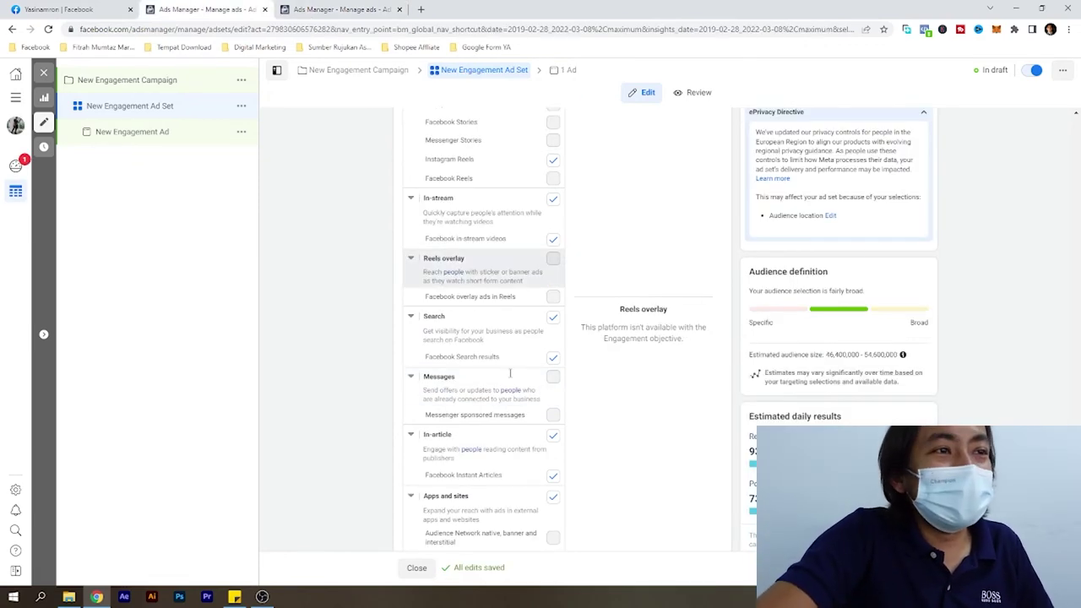
scroll(518, 426, down, 2)
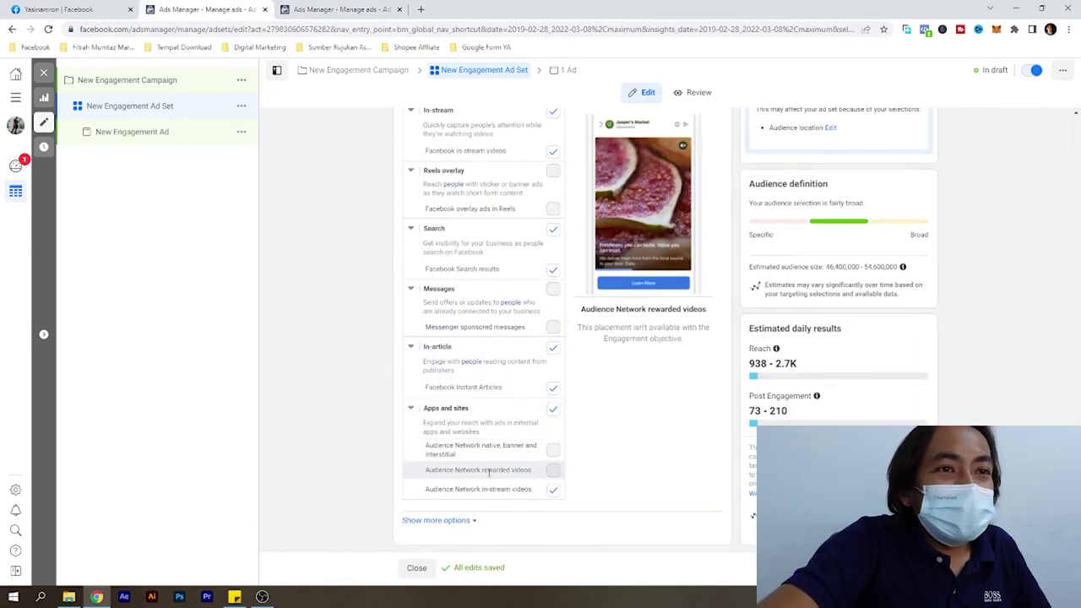
click(454, 520)
scroll(455, 515, down, 5)
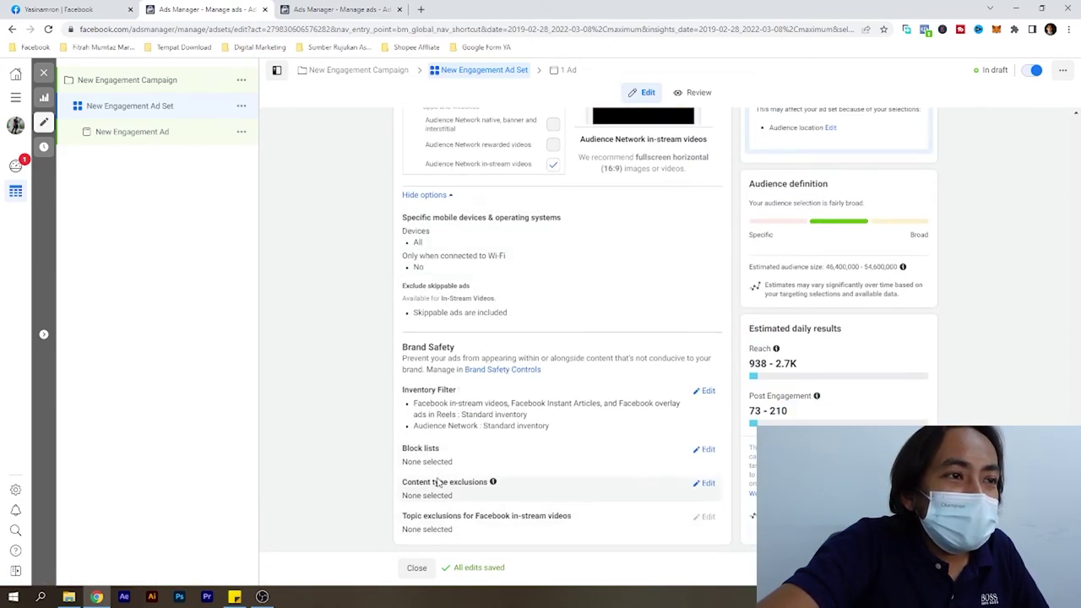
click(706, 450)
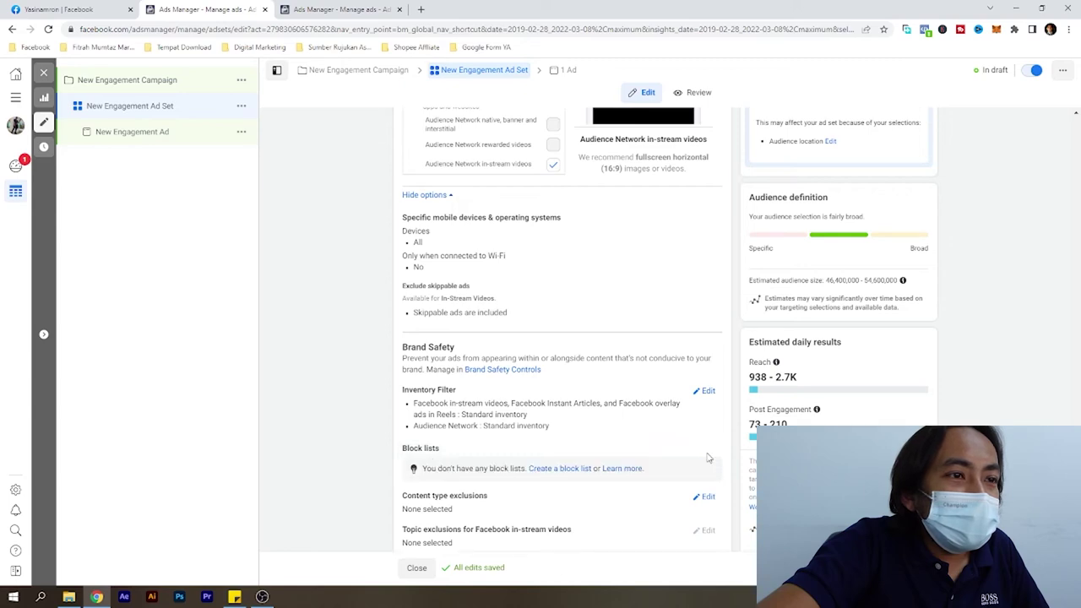
scroll(473, 485, down, 1)
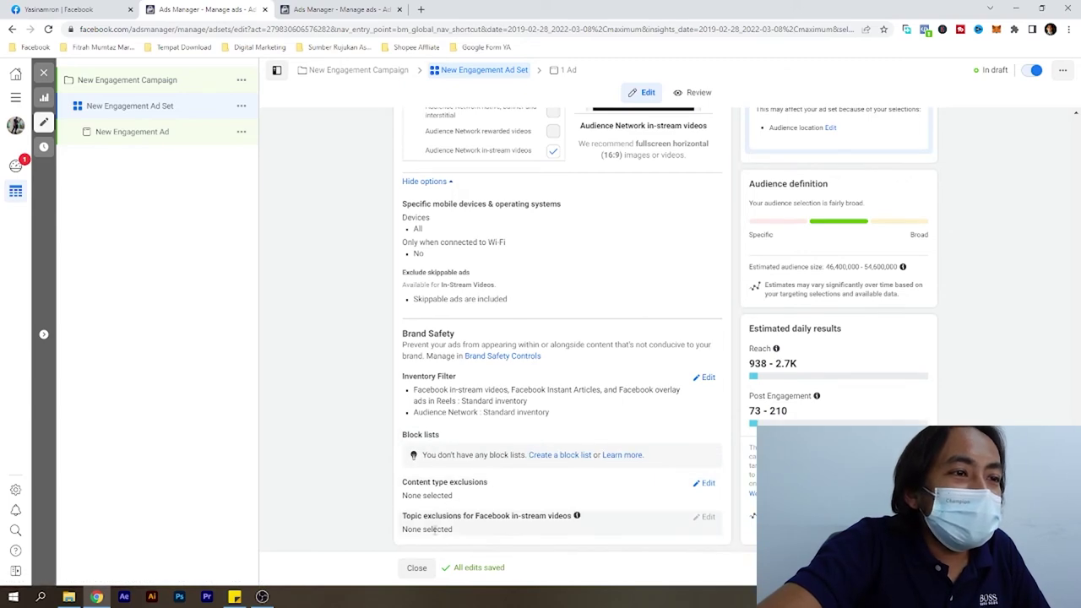
scroll(503, 525, up, 15)
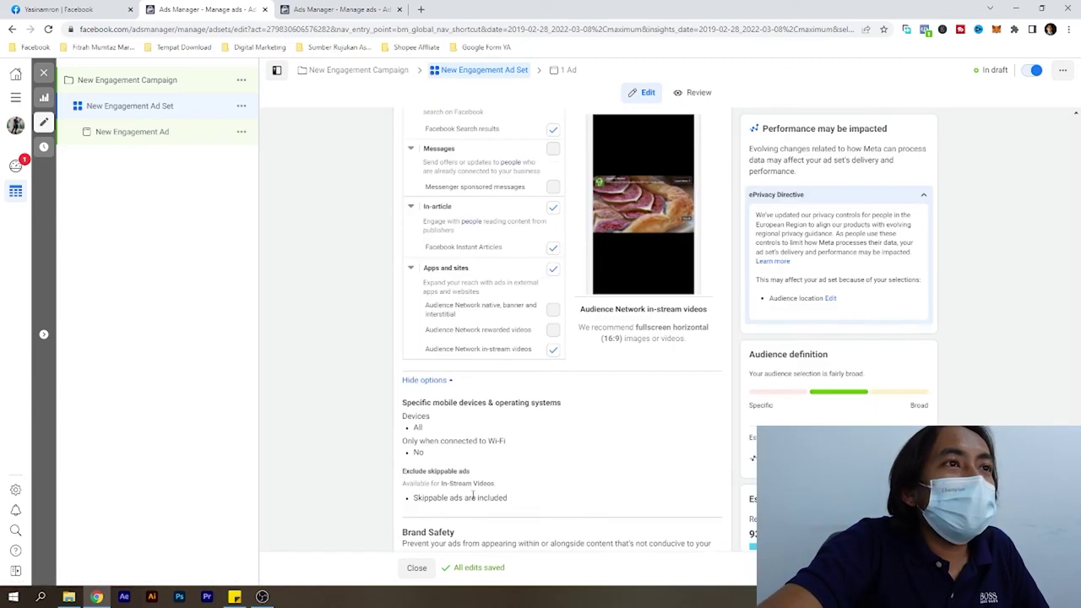
scroll(471, 363, up, 10)
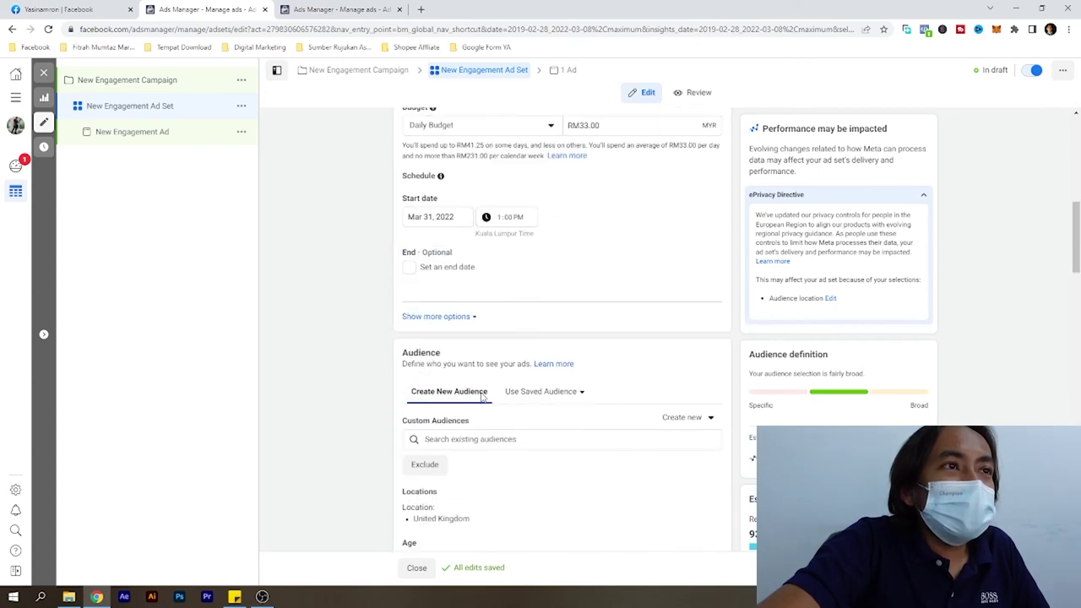